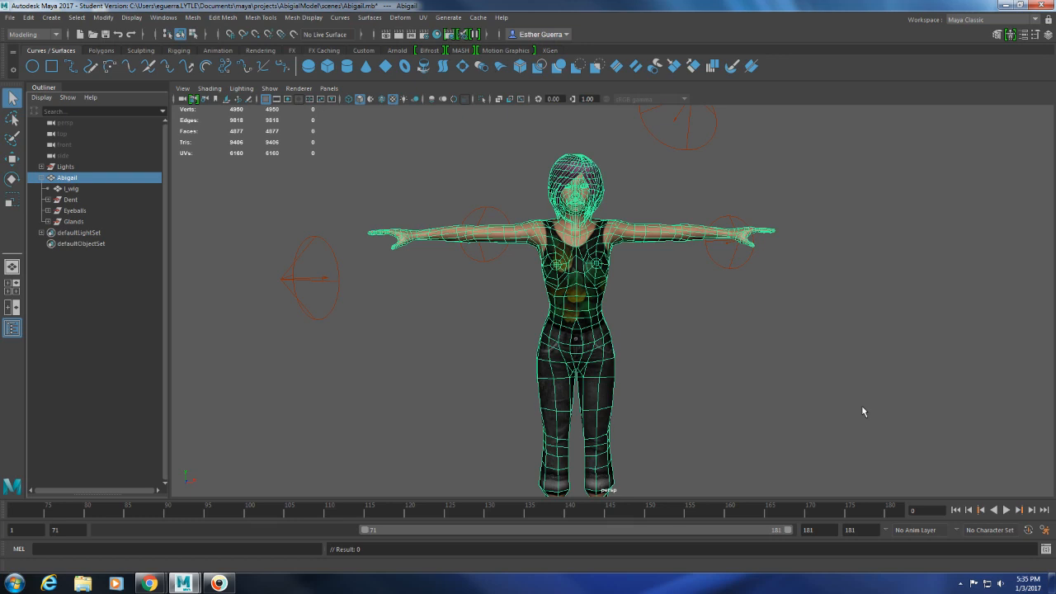
Switch from the single perspective view to the four-view layout.
{"action": "left_click_drag", "start_coordinate": [738, 379], "coordinate": [577, 379], "text": "alt"}
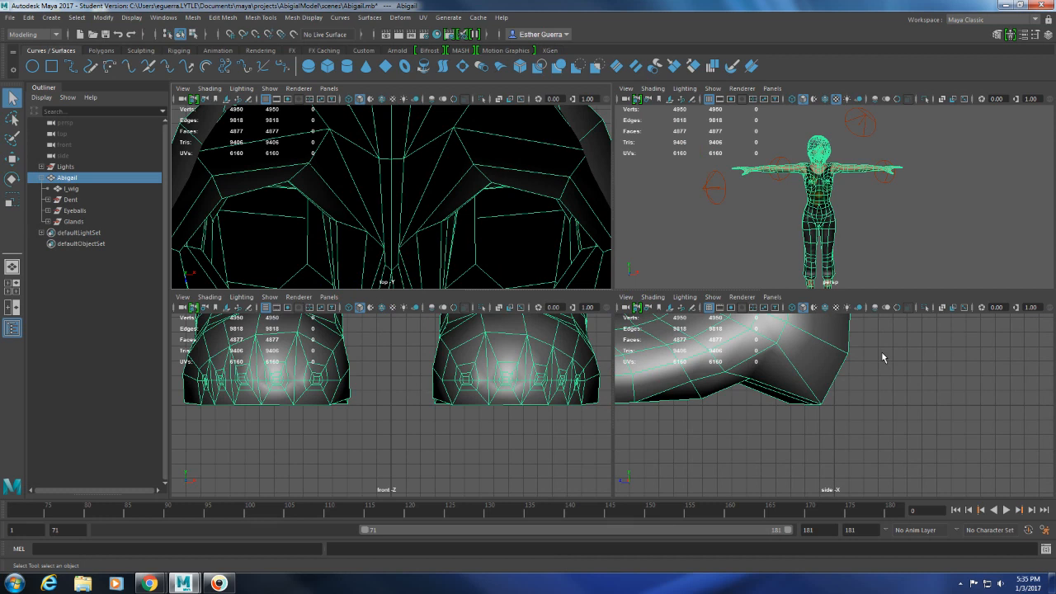
{"action": "scroll", "coordinate": [321, 394], "scroll_direction": "down", "scroll_amount": 2}
{"action": "scroll", "coordinate": [437, 412], "scroll_direction": "down", "scroll_amount": 3}
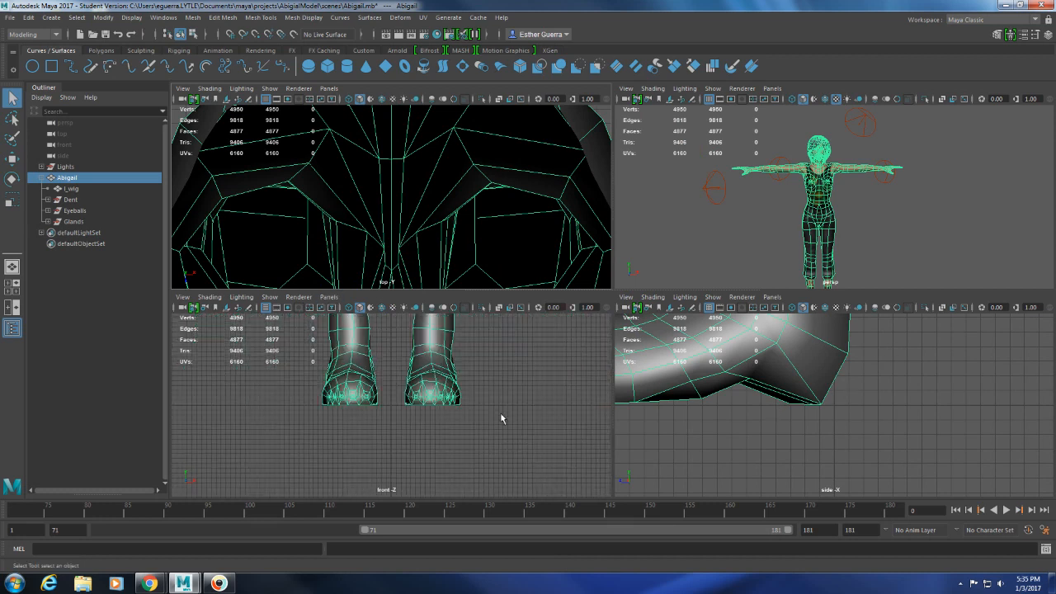
{"action": "middle_click_drag", "start_coordinate": [508, 352], "coordinate": [506, 378], "text": "alt"}
{"action": "scroll", "coordinate": [738, 404], "scroll_direction": "down", "scroll_amount": 3}
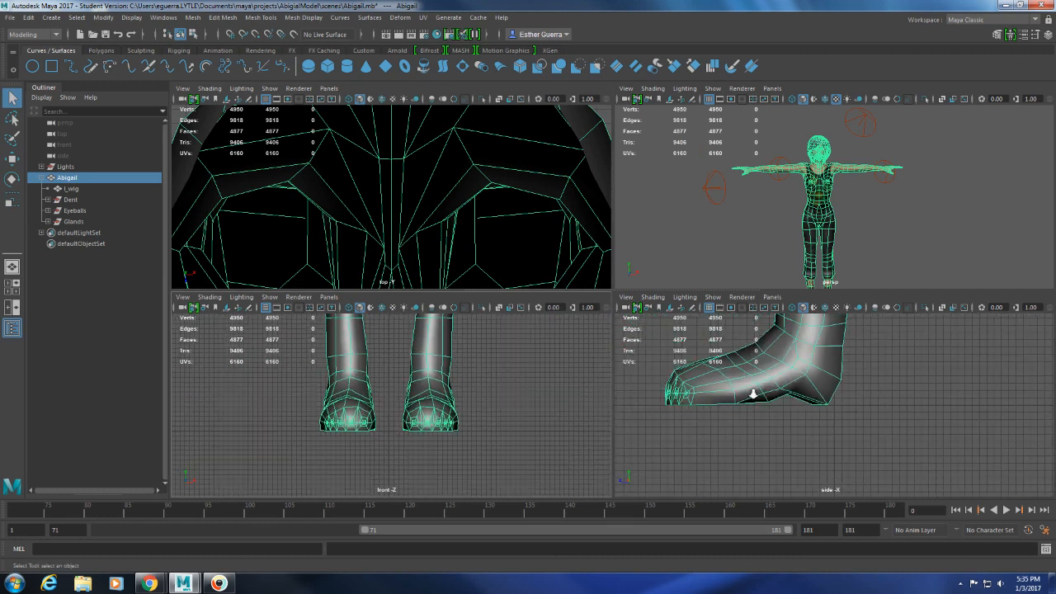
{"action": "scroll", "coordinate": [845, 456], "scroll_direction": "down", "scroll_amount": 2}
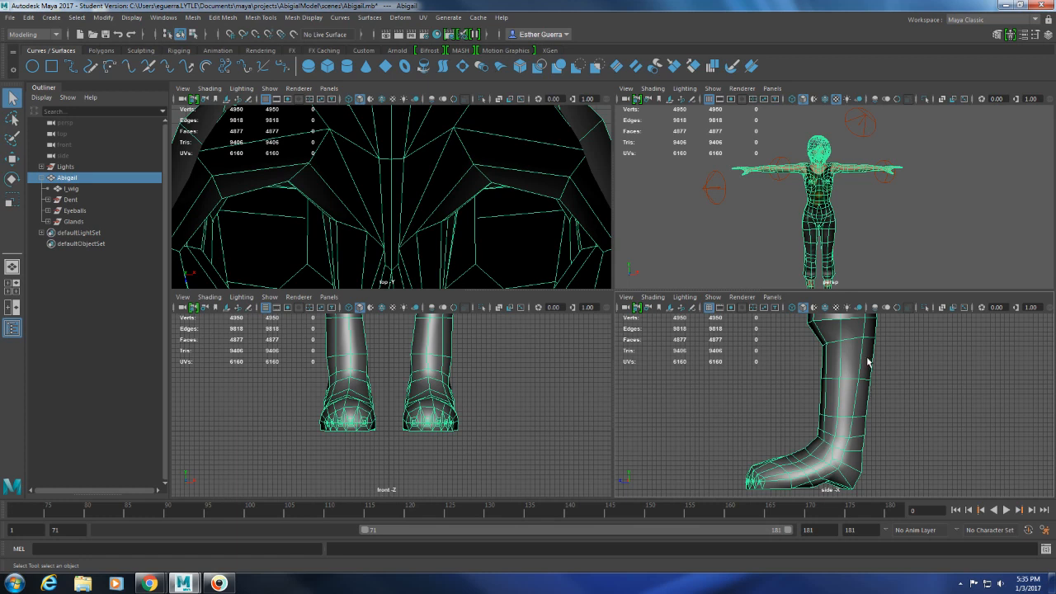
{"action": "scroll", "coordinate": [412, 395], "scroll_direction": "down", "scroll_amount": 2}
{"action": "middle_click_drag", "start_coordinate": [417, 396], "coordinate": [410, 437], "text": "alt"}
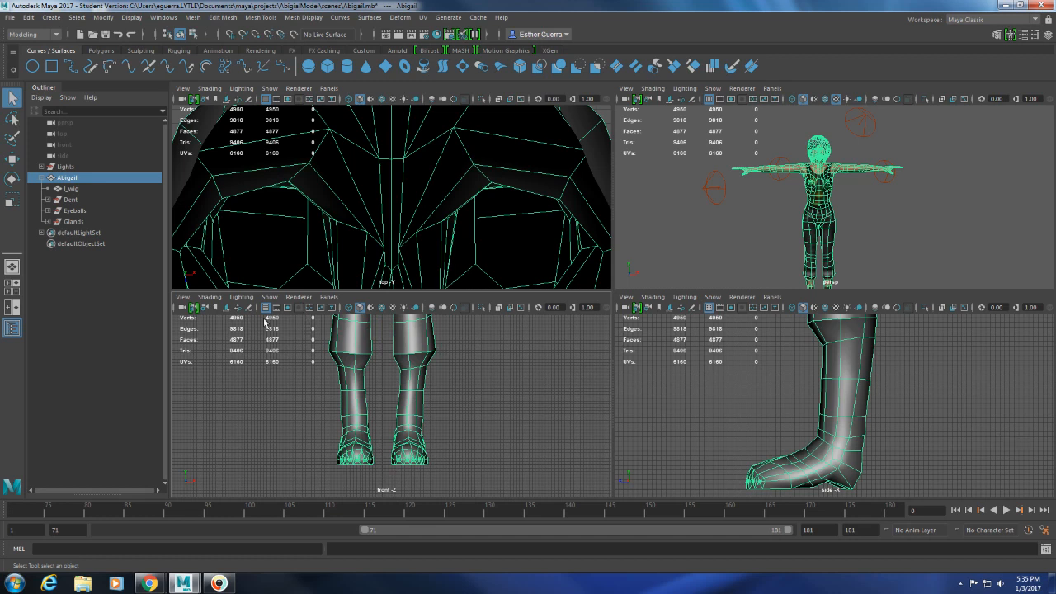
Set the front view to wireframe shading with the whole character in frame.
{"action": "left_click", "coordinate": [207, 297]}
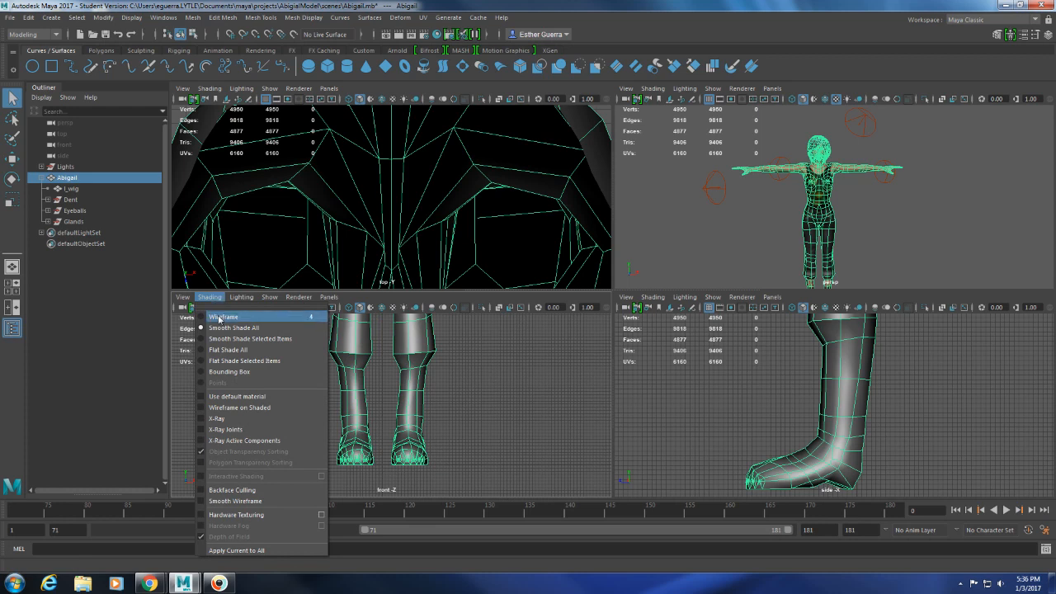
{"action": "left_click", "coordinate": [221, 316]}
{"action": "scroll", "coordinate": [494, 411], "scroll_direction": "down", "scroll_amount": 4}
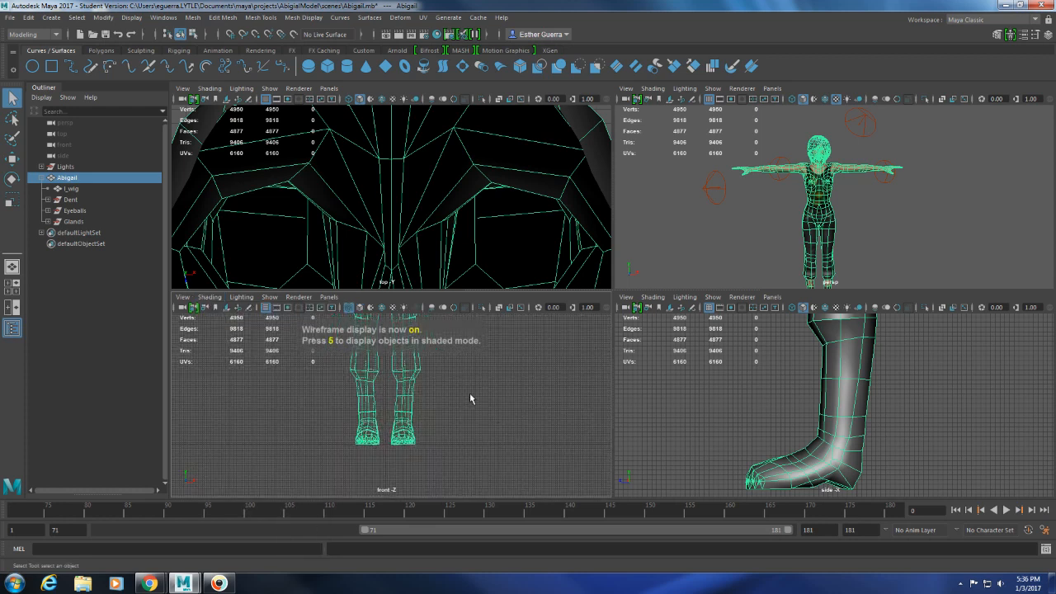
{"action": "middle_click_drag", "start_coordinate": [458, 376], "coordinate": [449, 455], "text": "alt"}
{"action": "scroll", "coordinate": [452, 420], "scroll_direction": "down", "scroll_amount": 2}
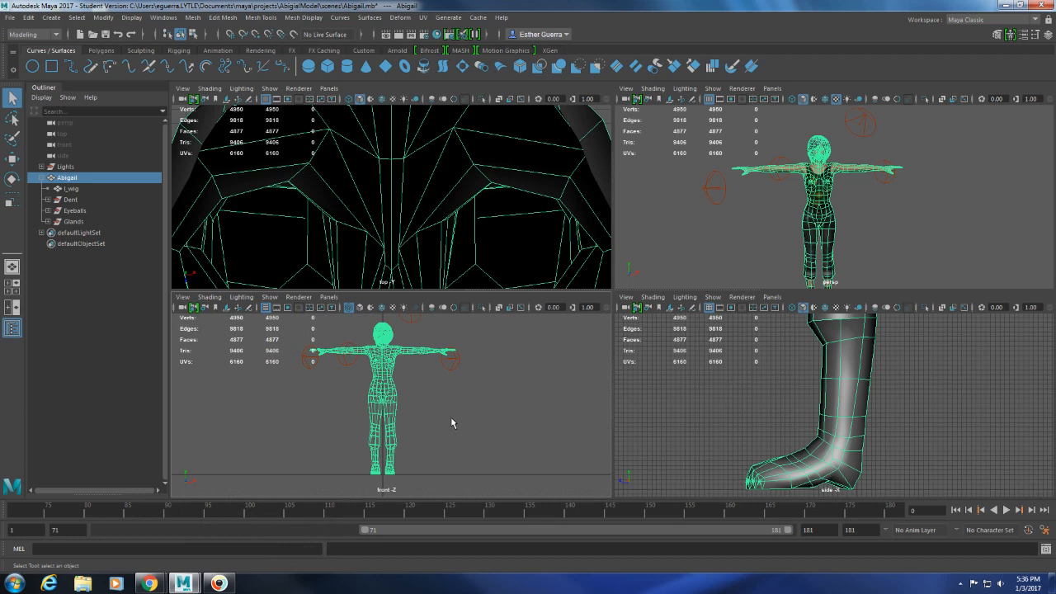
Deselect the character and set the side and perspective views to wireframe shading.
{"action": "left_click", "coordinate": [901, 409]}
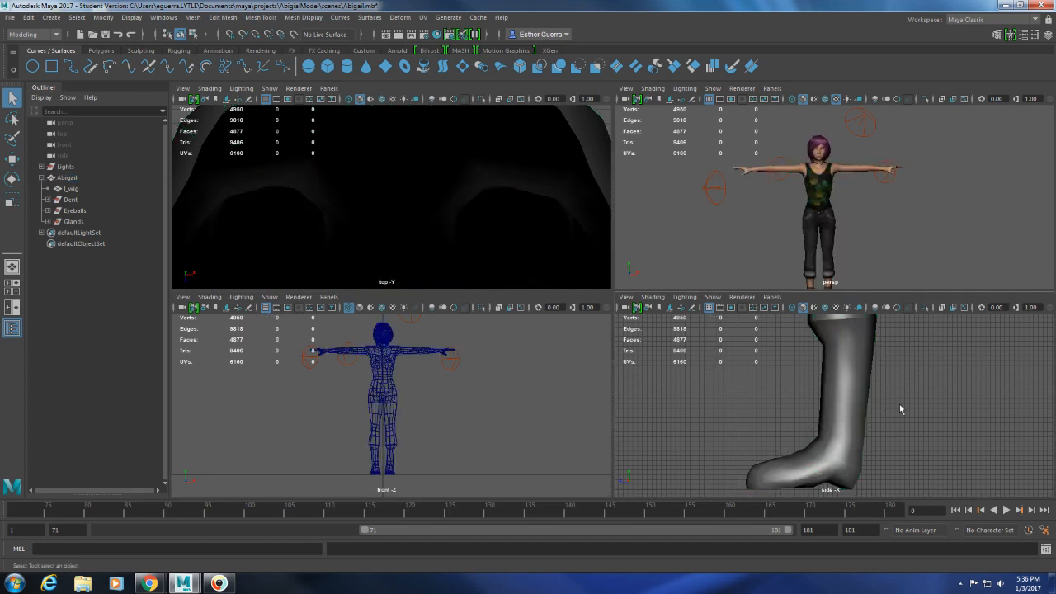
{"action": "key", "text": "4"}
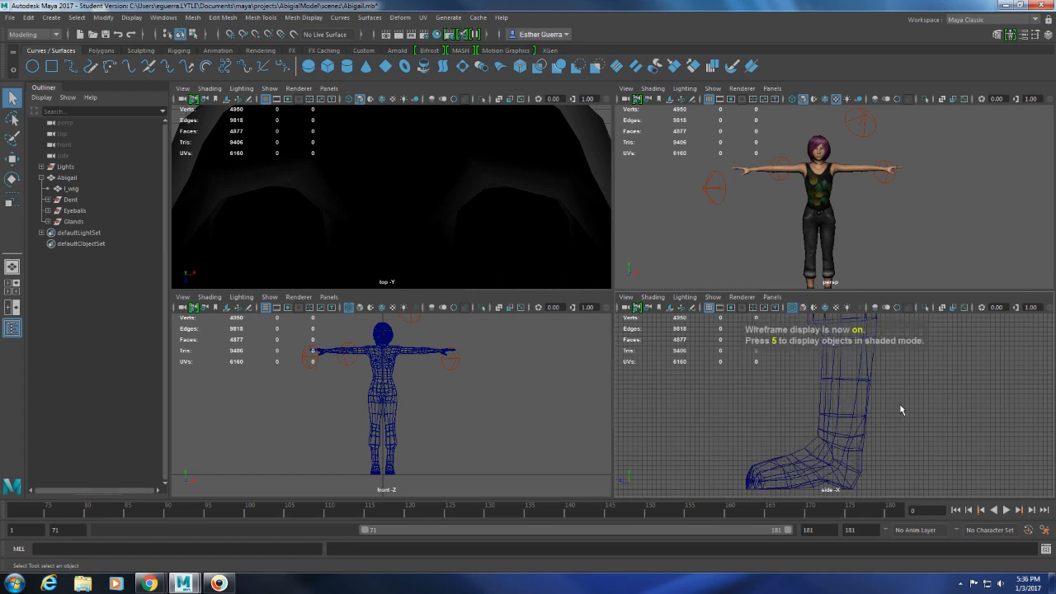
{"action": "scroll", "coordinate": [900, 409], "scroll_direction": "down", "scroll_amount": 6}
{"action": "middle_click_drag", "start_coordinate": [881, 379], "coordinate": [888, 441], "text": "alt"}
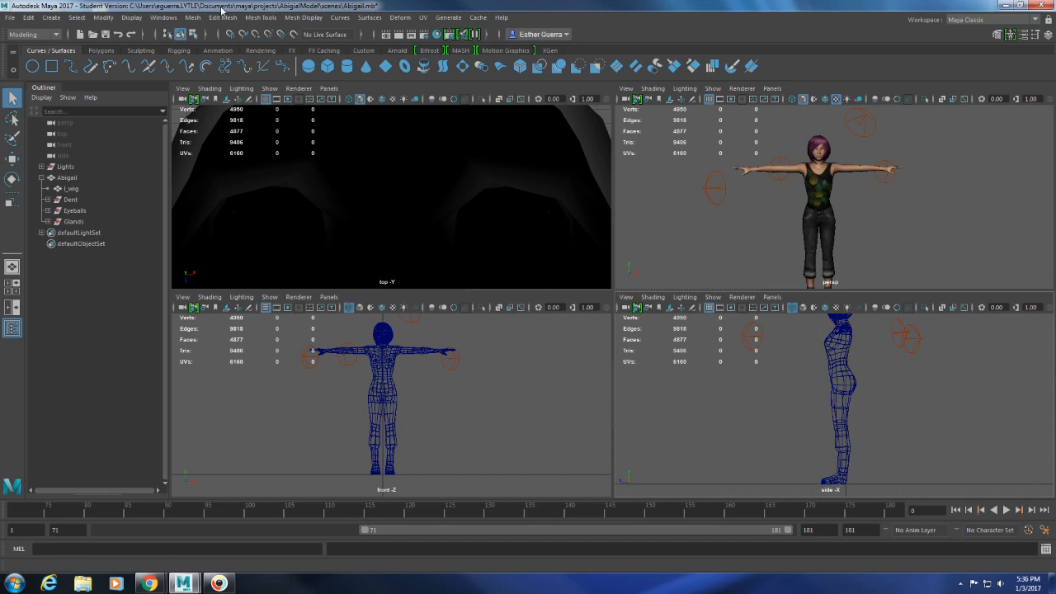
{"action": "left_click", "coordinate": [652, 88]}
{"action": "left_click", "coordinate": [669, 108]}
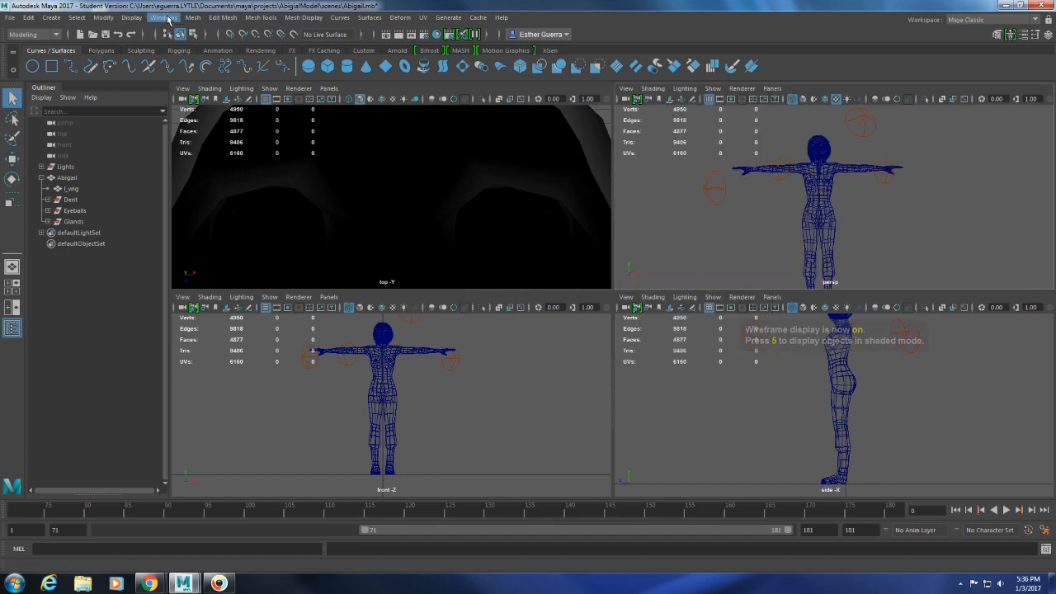
Switch to the Rigging menu set and place a single joint at the center of the pelvis in the front view using Create Joints.
{"action": "left_click", "coordinate": [56, 35]}
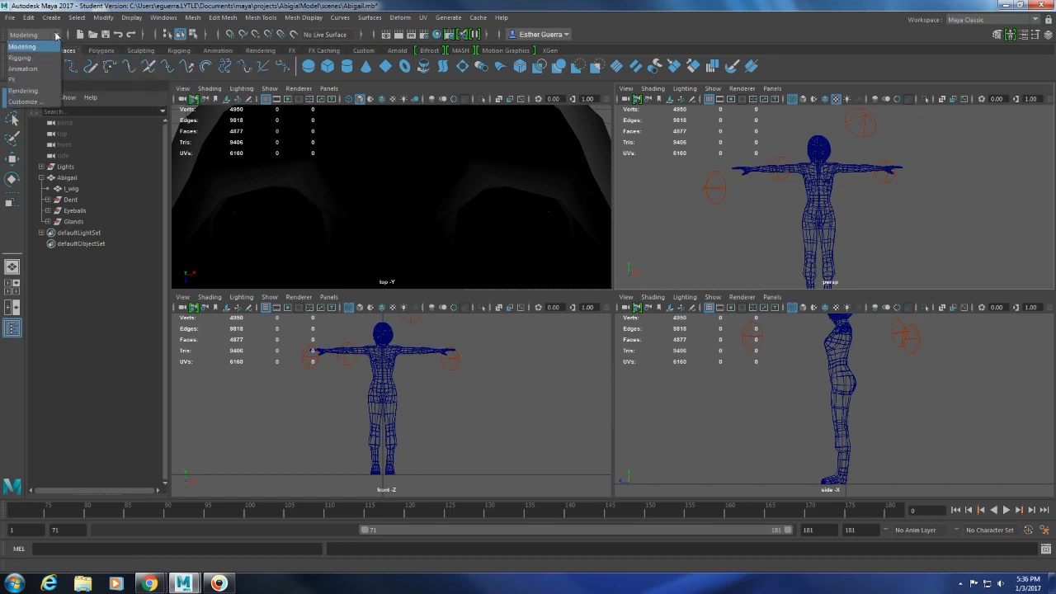
{"action": "left_click", "coordinate": [21, 57]}
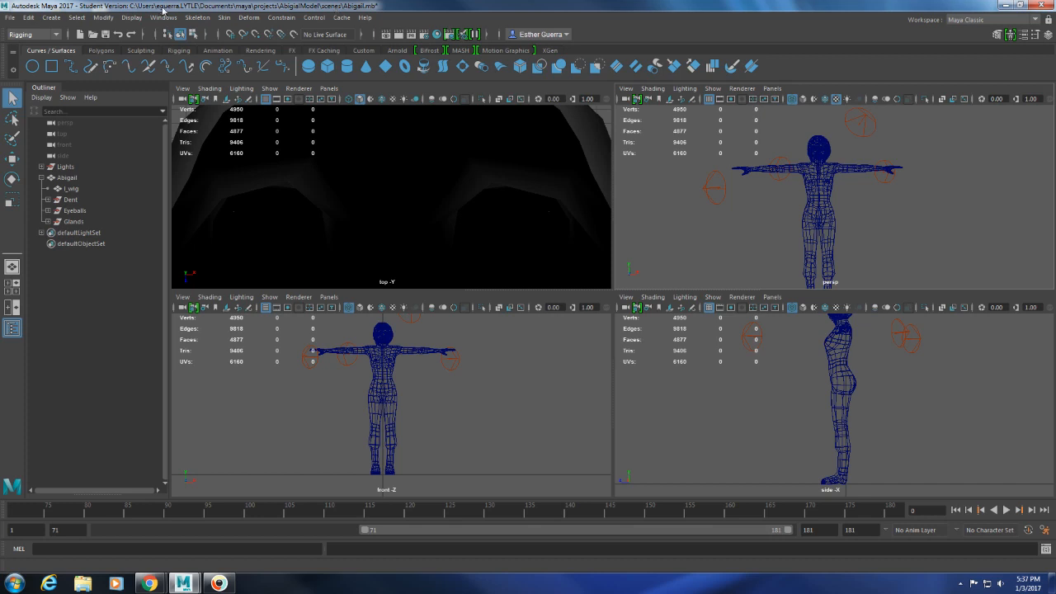
{"action": "left_click", "coordinate": [198, 18]}
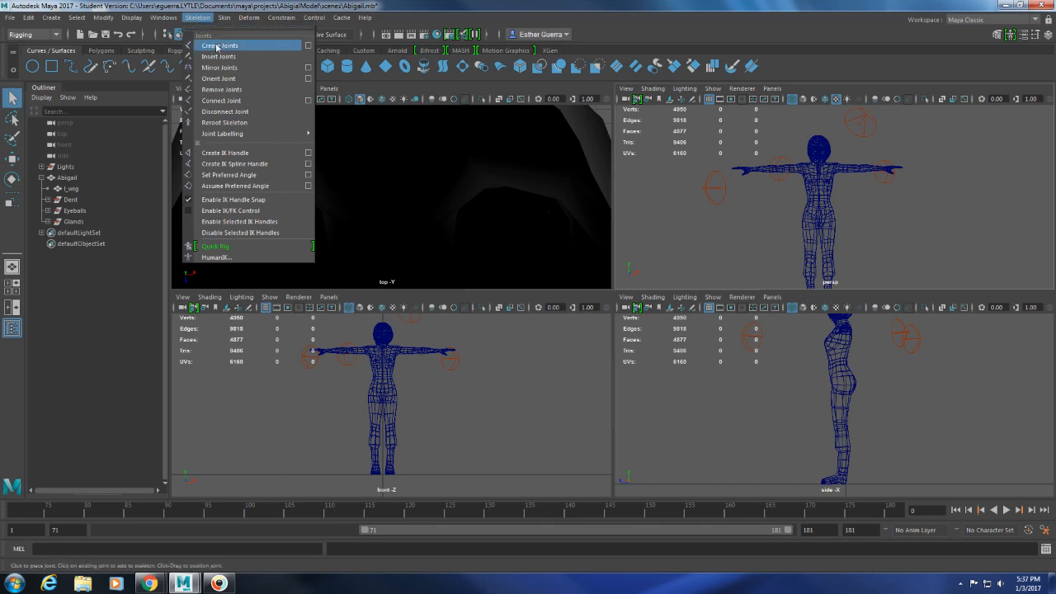
{"action": "left_click", "coordinate": [217, 46]}
{"action": "scroll", "coordinate": [390, 402], "scroll_direction": "up", "scroll_amount": 5}
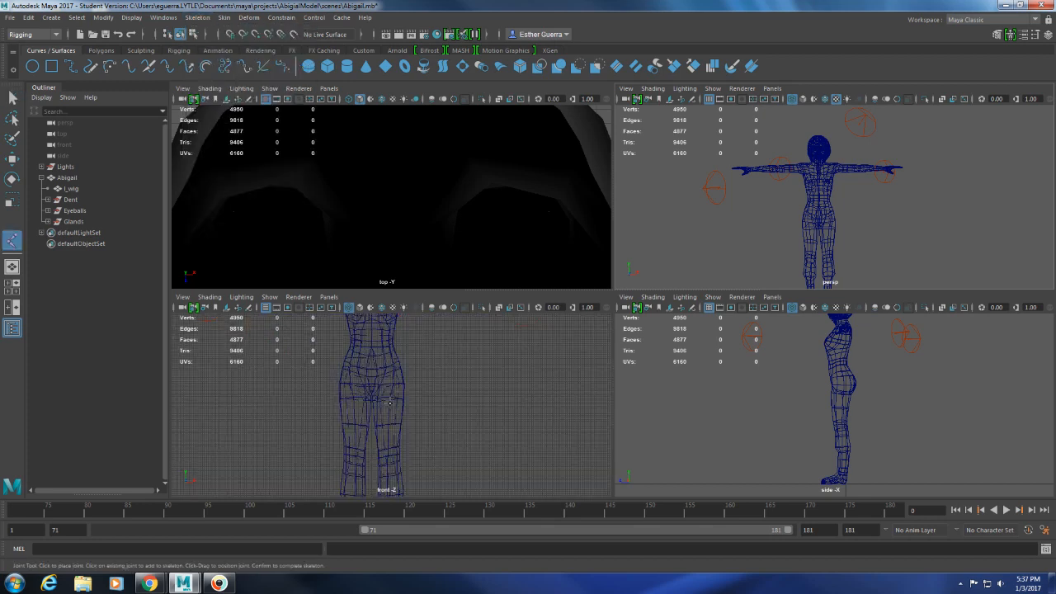
{"action": "middle_click_drag", "start_coordinate": [382, 353], "coordinate": [420, 421], "text": "alt"}
{"action": "scroll", "coordinate": [420, 421], "scroll_direction": "up", "scroll_amount": 1}
{"action": "scroll", "coordinate": [419, 421], "scroll_direction": "up", "scroll_amount": 5}
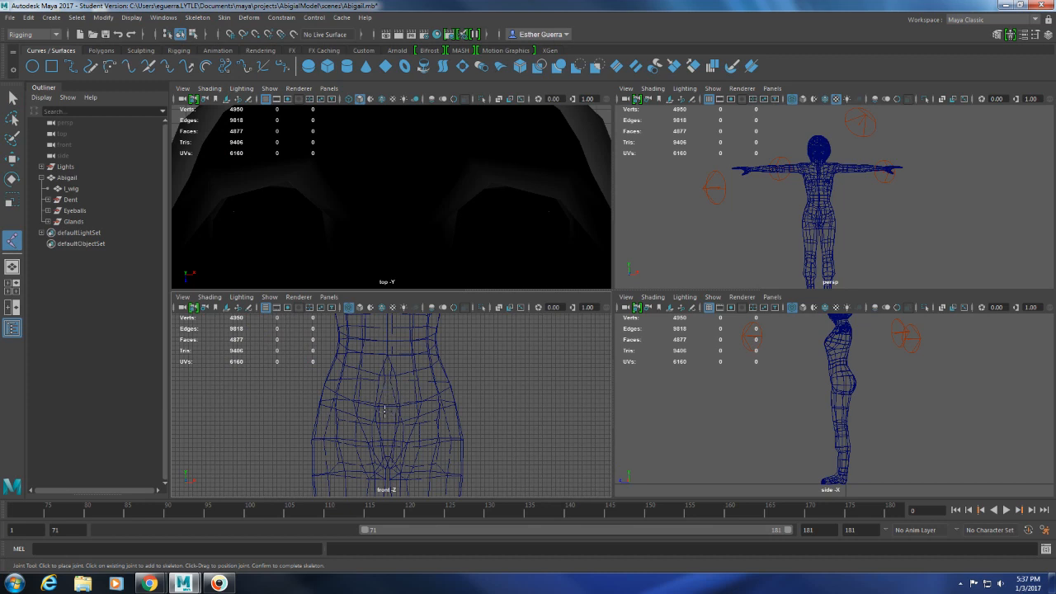
{"action": "left_click", "coordinate": [386, 414]}
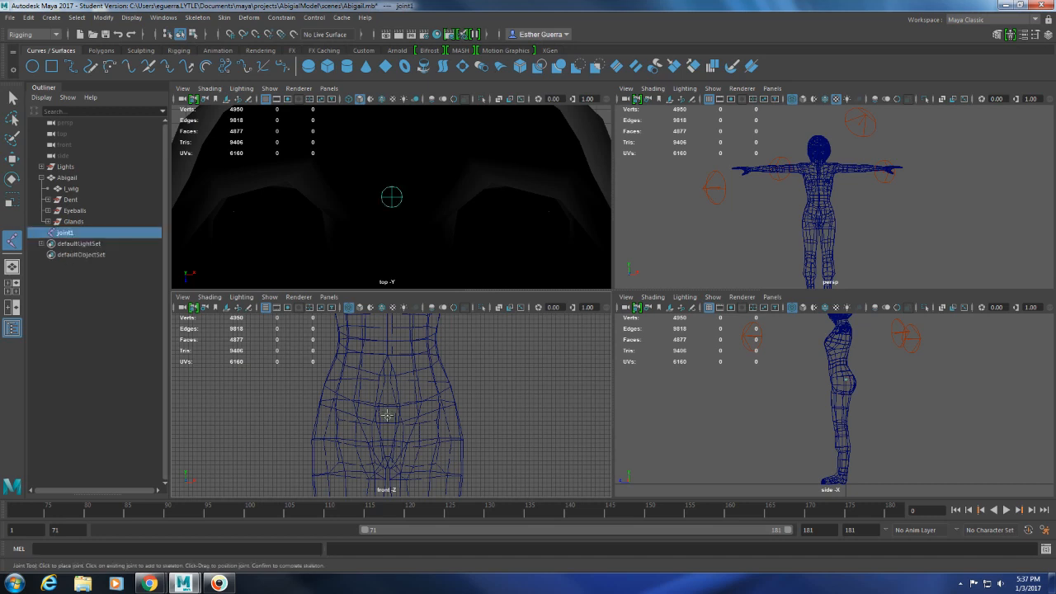
Rename the new pelvis joint to Root.
{"action": "double_click", "coordinate": [65, 235]}
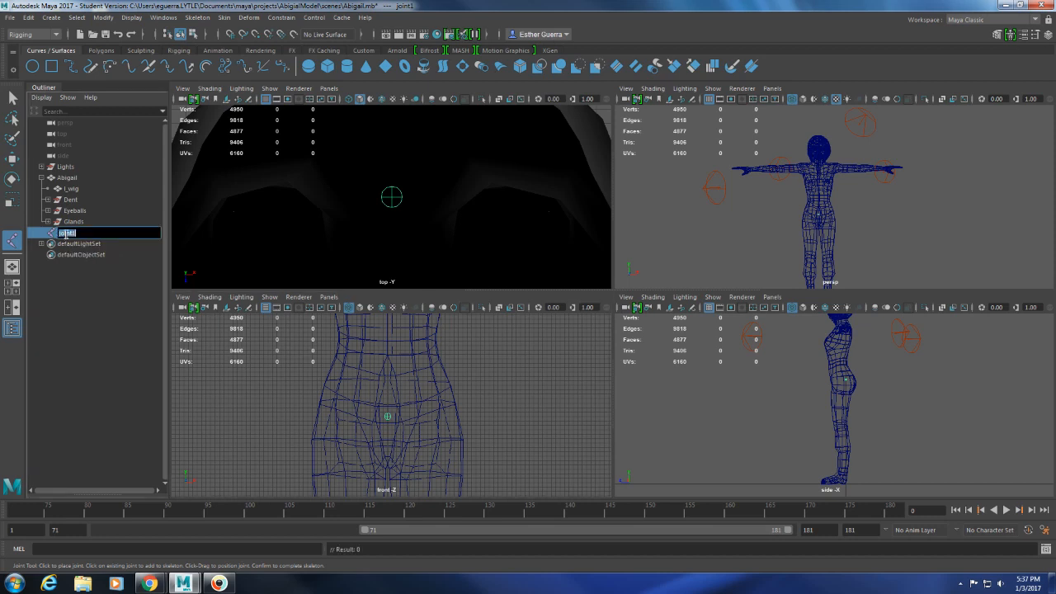
{"action": "type", "text": "Root"}
{"action": "key", "text": "Return"}
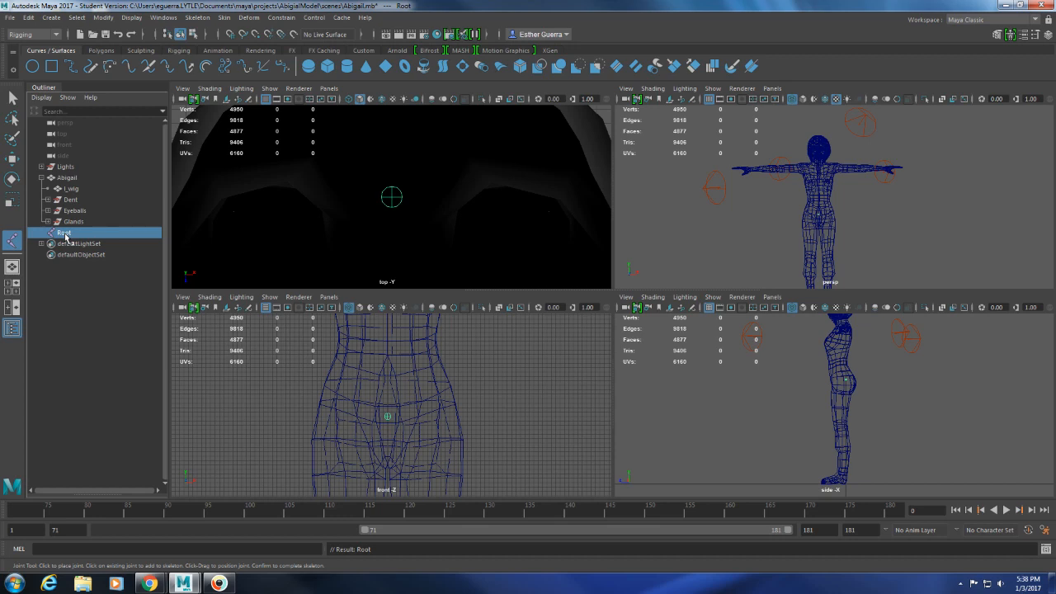
Move the Root joint slightly forward along Z in the side view, toward the middle of the pelvis.
{"action": "left_click", "coordinate": [11, 245]}
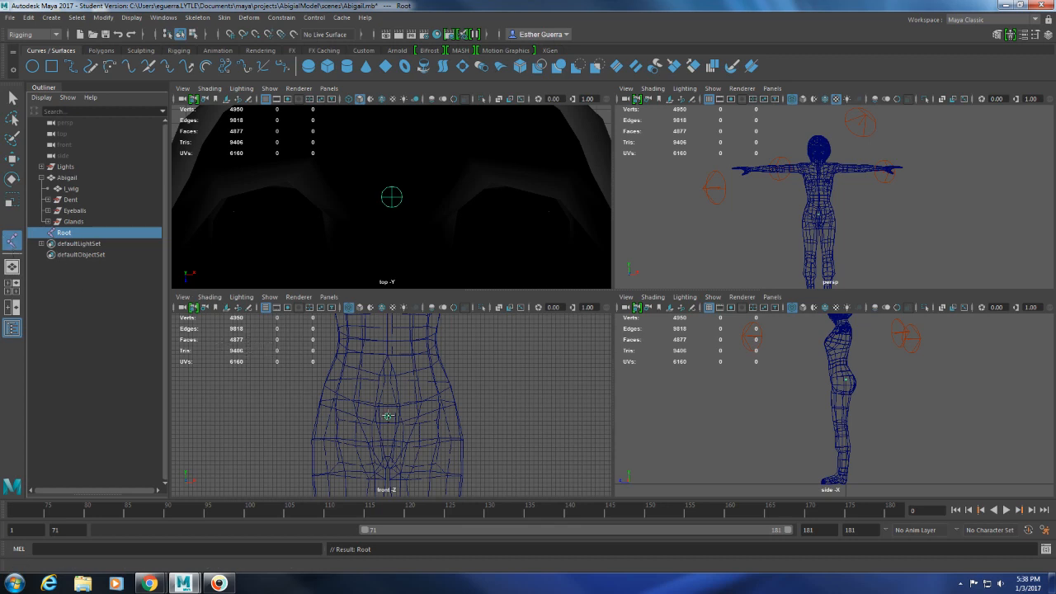
{"action": "middle_click_drag", "start_coordinate": [426, 404], "coordinate": [419, 423], "text": "alt"}
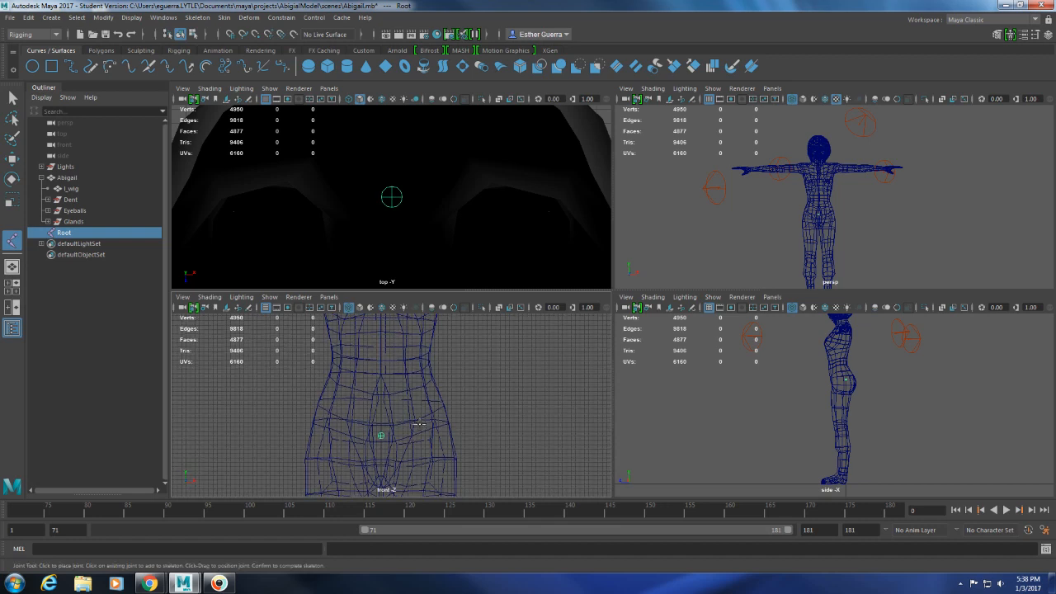
{"action": "scroll", "coordinate": [844, 381], "scroll_direction": "up", "scroll_amount": 4}
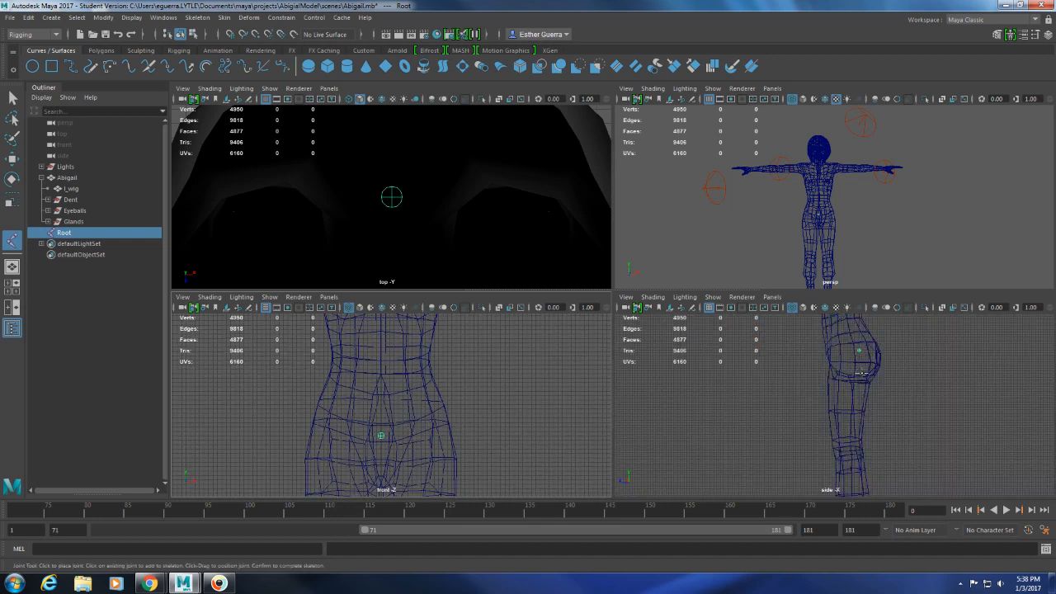
{"action": "key", "text": "w"}
{"action": "left_click_drag", "start_coordinate": [838, 356], "coordinate": [827, 355]}
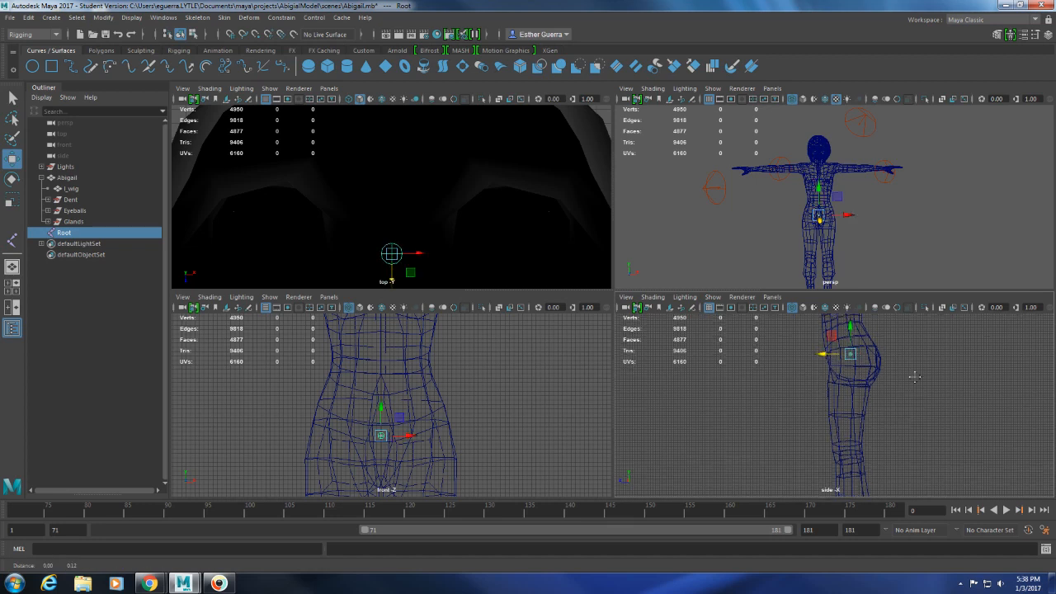
Start a joint chain from Root in the side view and place spine joints up through the waist to just below the chest.
{"action": "middle_click_drag", "start_coordinate": [914, 377], "coordinate": [905, 413], "text": "alt"}
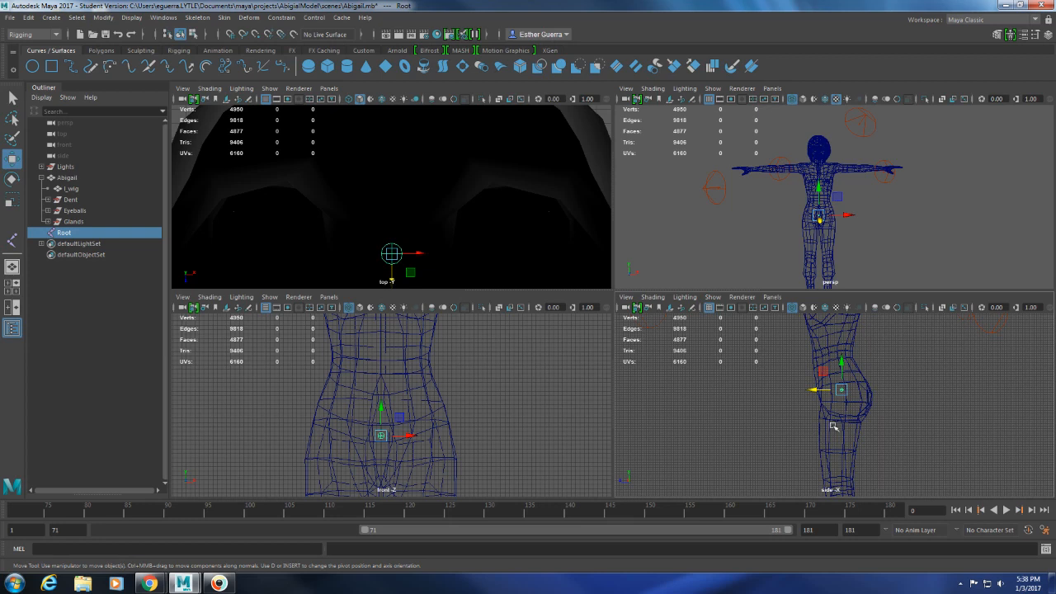
{"action": "middle_click_drag", "start_coordinate": [954, 388], "coordinate": [945, 415], "text": "alt"}
{"action": "left_click", "coordinate": [13, 240]}
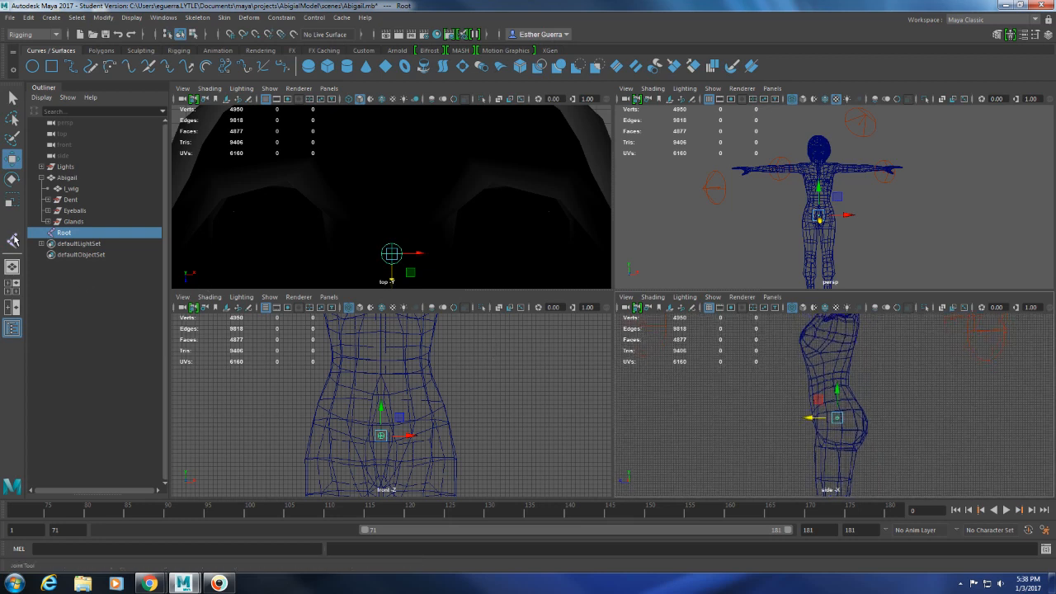
{"action": "left_click", "coordinate": [13, 239]}
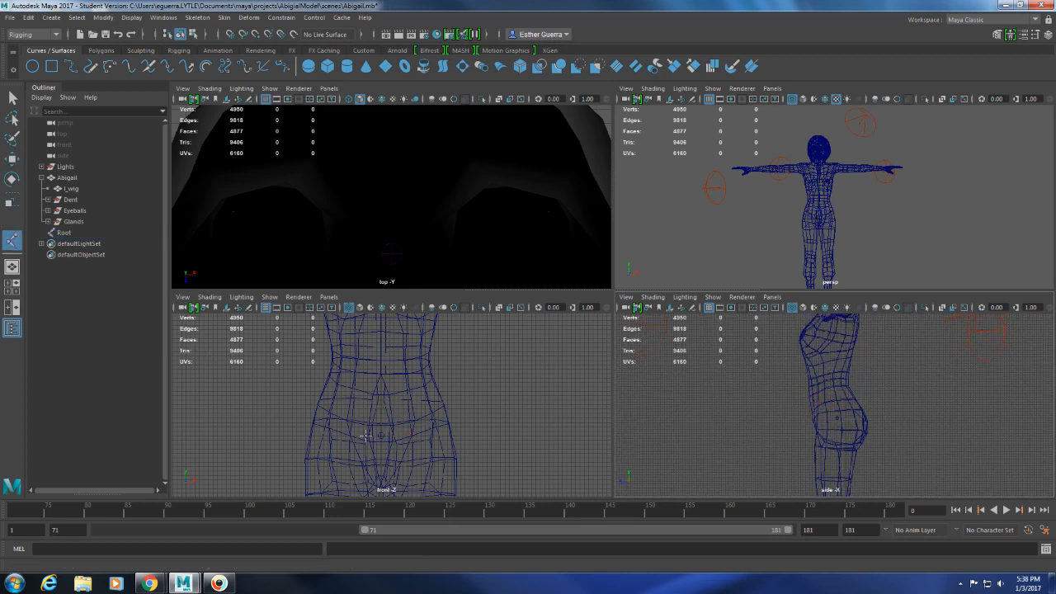
{"action": "scroll", "coordinate": [868, 434], "scroll_direction": "up", "scroll_amount": 3}
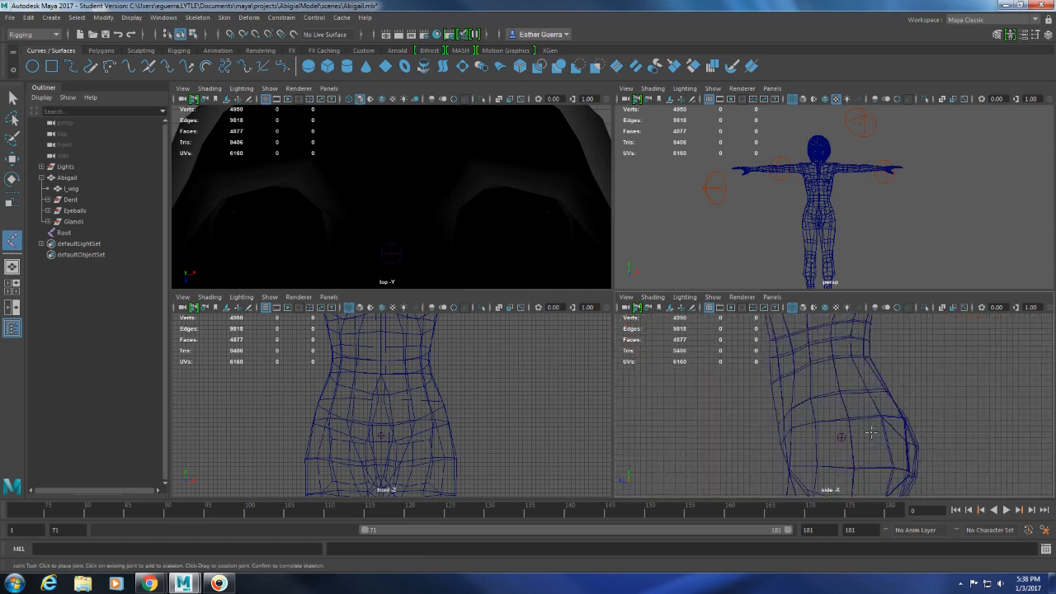
{"action": "left_click", "coordinate": [841, 437]}
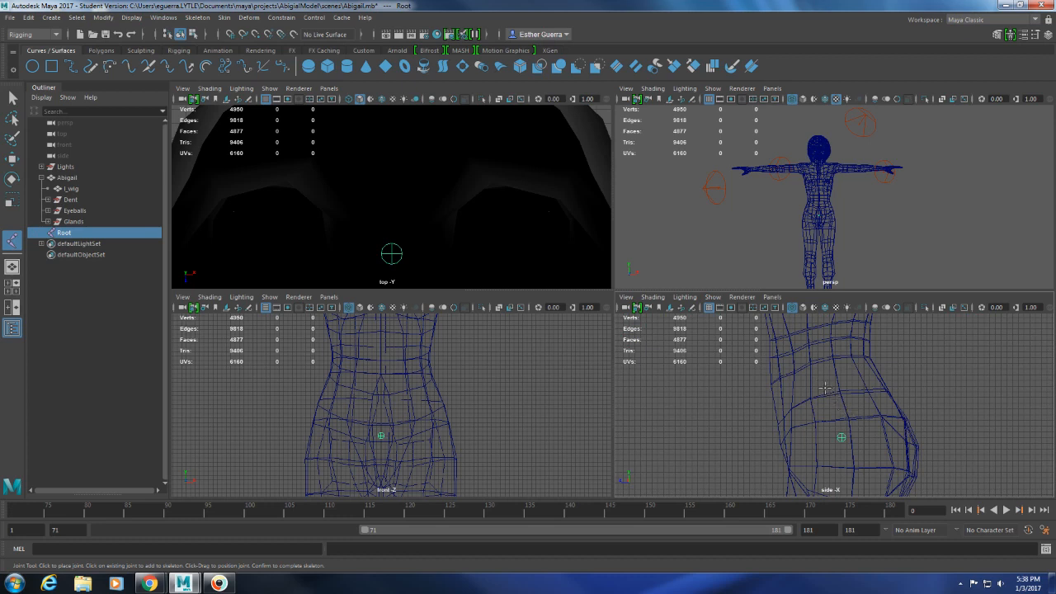
{"action": "left_click", "coordinate": [823, 388]}
{"action": "middle_click_drag", "start_coordinate": [826, 378], "coordinate": [819, 430], "text": "alt"}
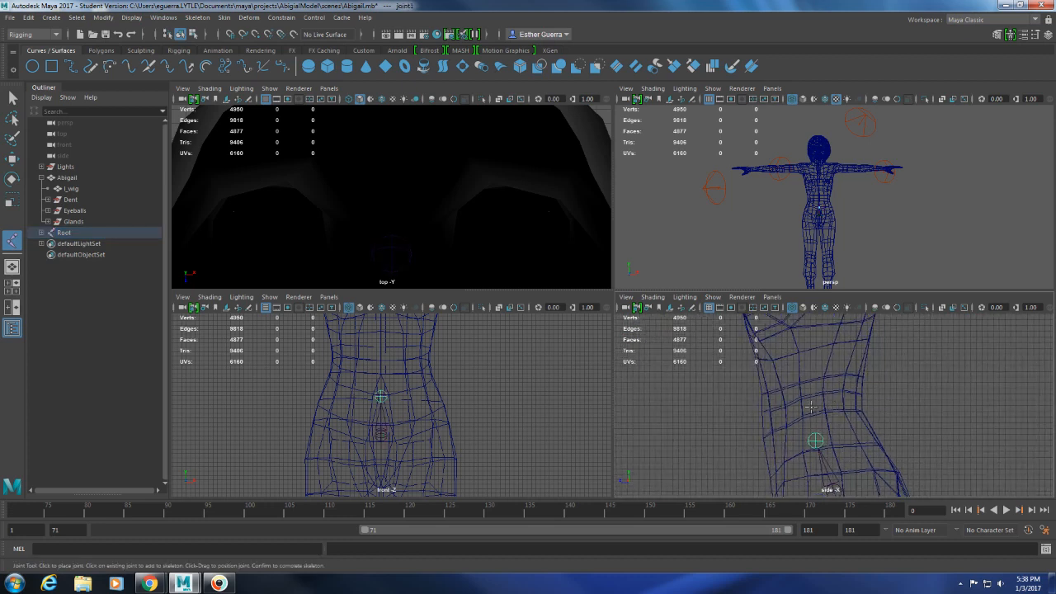
{"action": "left_click", "coordinate": [812, 380]}
{"action": "middle_click_drag", "start_coordinate": [812, 379], "coordinate": [802, 439], "text": "alt"}
{"action": "left_click", "coordinate": [786, 438]}
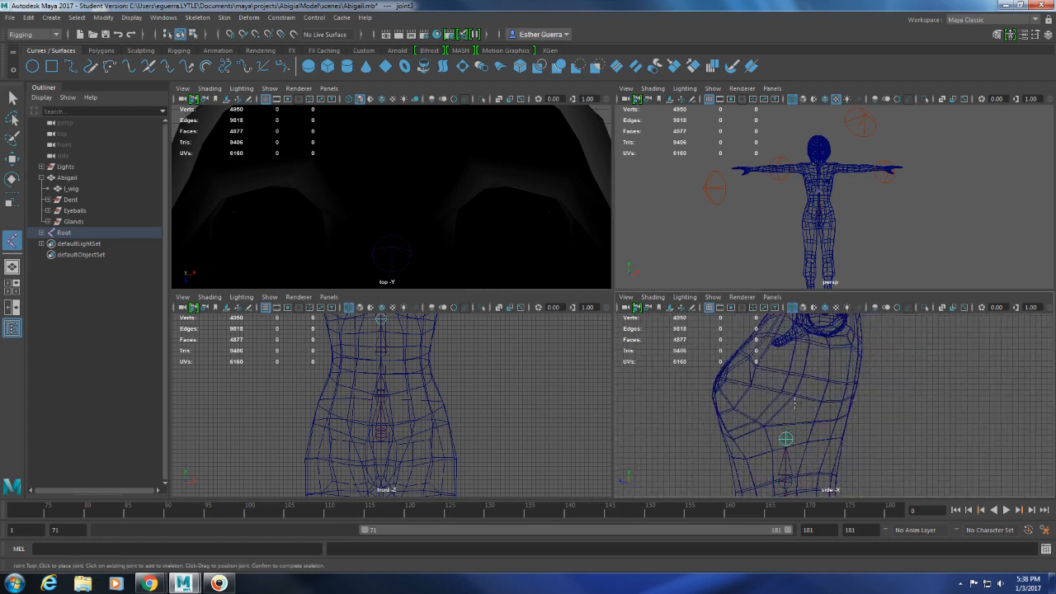
Continue the spine joint chain in the side view through the chest, shoulder level and neck to the upper head, and complete the skeleton chain.
{"action": "left_click", "coordinate": [794, 402]}
{"action": "left_click", "coordinate": [815, 346]}
{"action": "middle_click_drag", "start_coordinate": [815, 345], "coordinate": [811, 422], "text": "alt"}
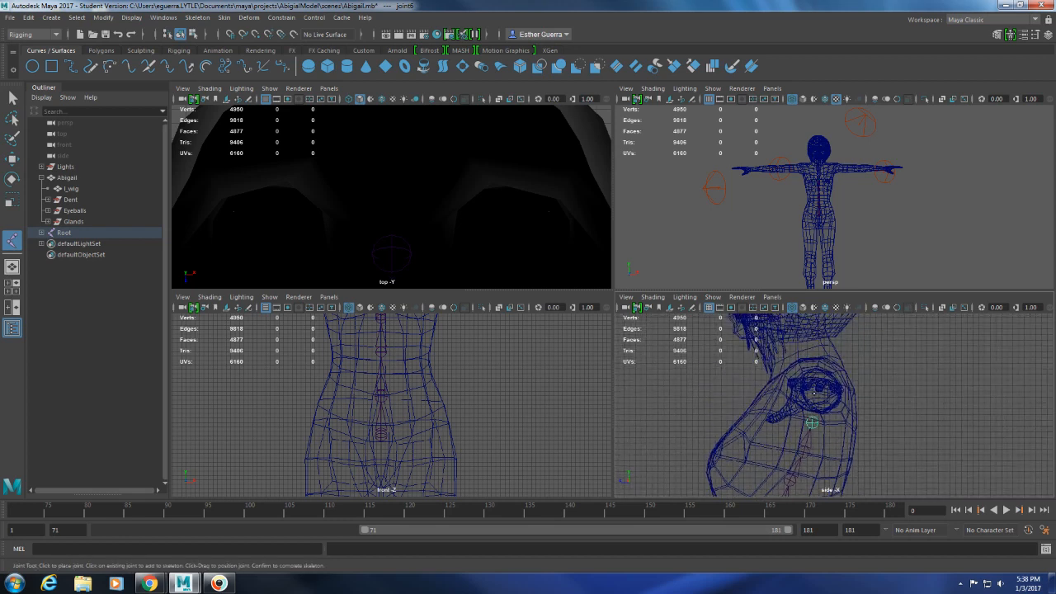
{"action": "left_click", "coordinate": [812, 378]}
{"action": "left_click", "coordinate": [793, 342]}
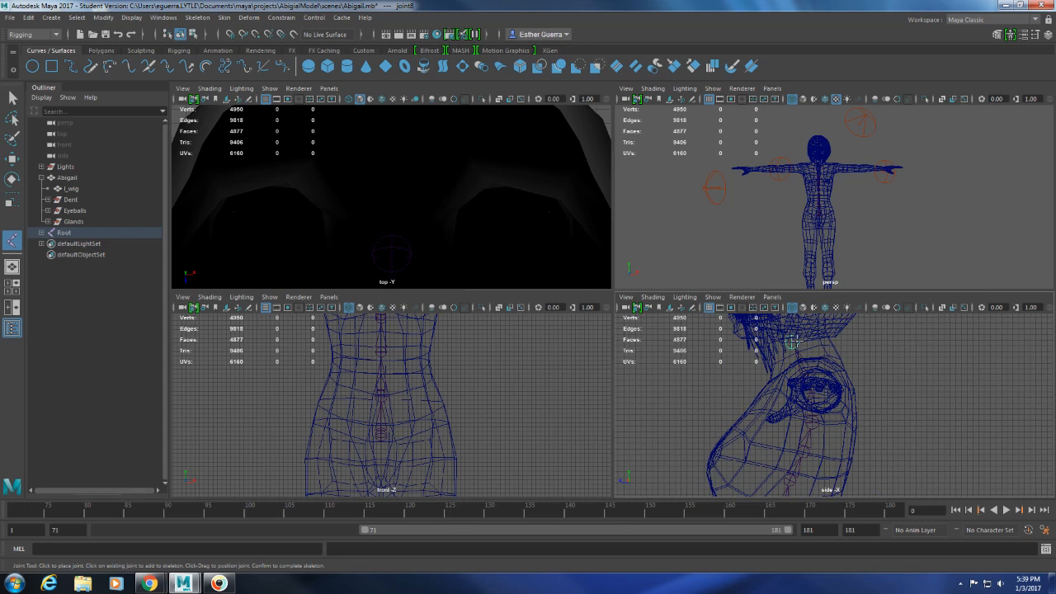
{"action": "middle_click_drag", "start_coordinate": [830, 342], "coordinate": [847, 441], "text": "alt"}
{"action": "left_click", "coordinate": [813, 331]}
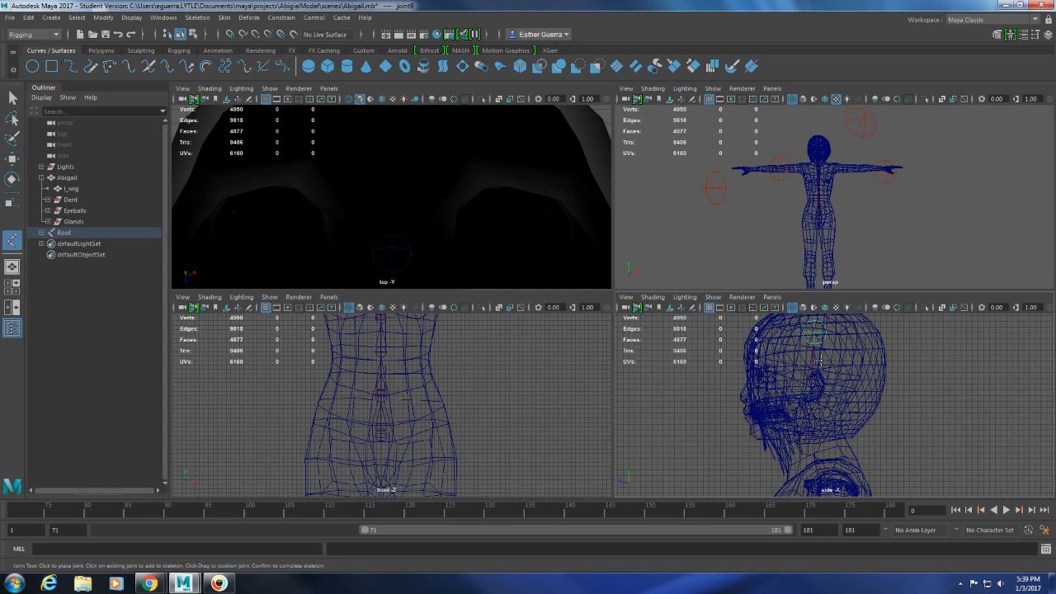
{"action": "scroll", "coordinate": [879, 382], "scroll_direction": "down", "scroll_amount": 2}
{"action": "key", "text": "Return"}
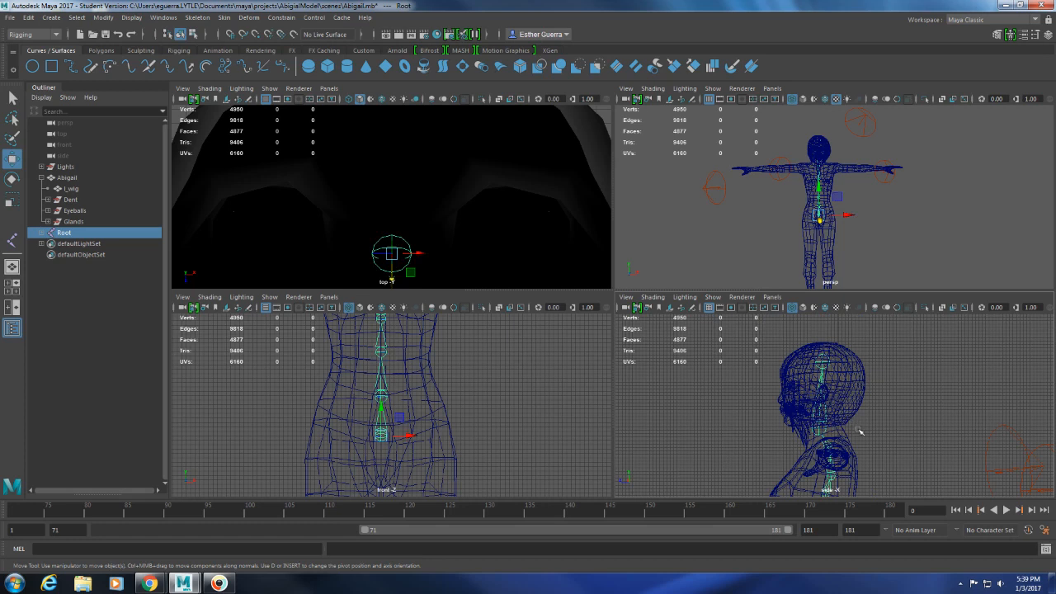
{"action": "middle_click_drag", "start_coordinate": [879, 446], "coordinate": [867, 350], "text": "alt"}
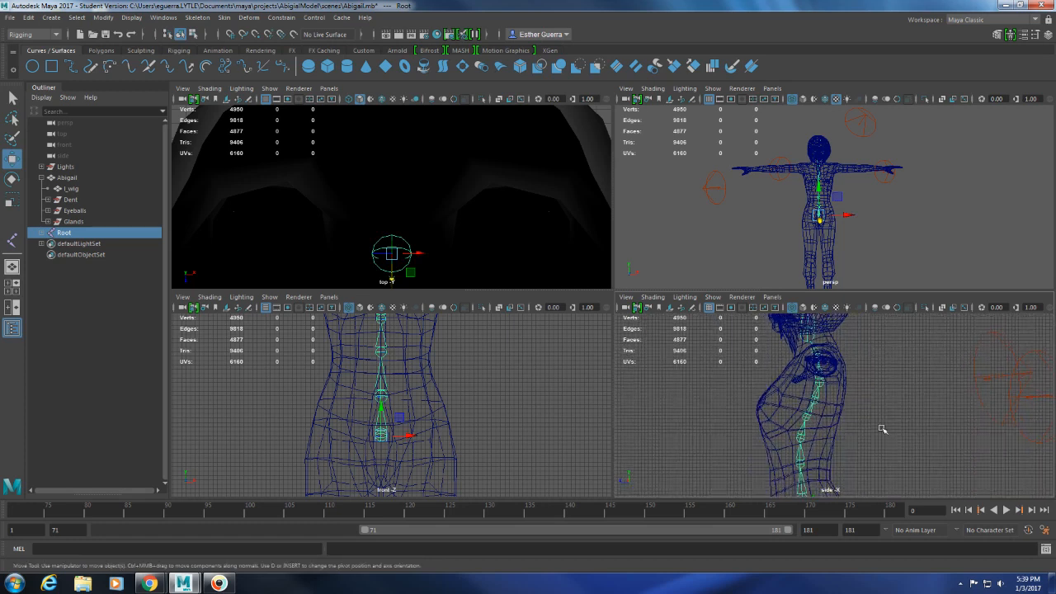
{"action": "middle_click_drag", "start_coordinate": [880, 432], "coordinate": [893, 496], "text": "alt"}
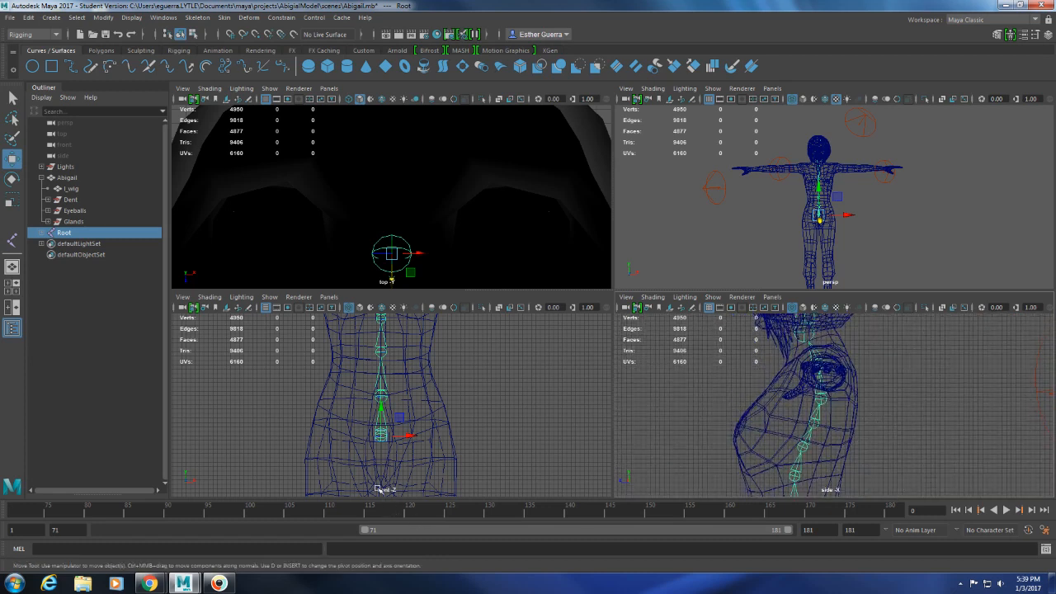
Lower the first two spine joints above Root slightly along Y, using the front and side views.
{"action": "middle_click_drag", "start_coordinate": [872, 466], "coordinate": [876, 359], "text": "alt"}
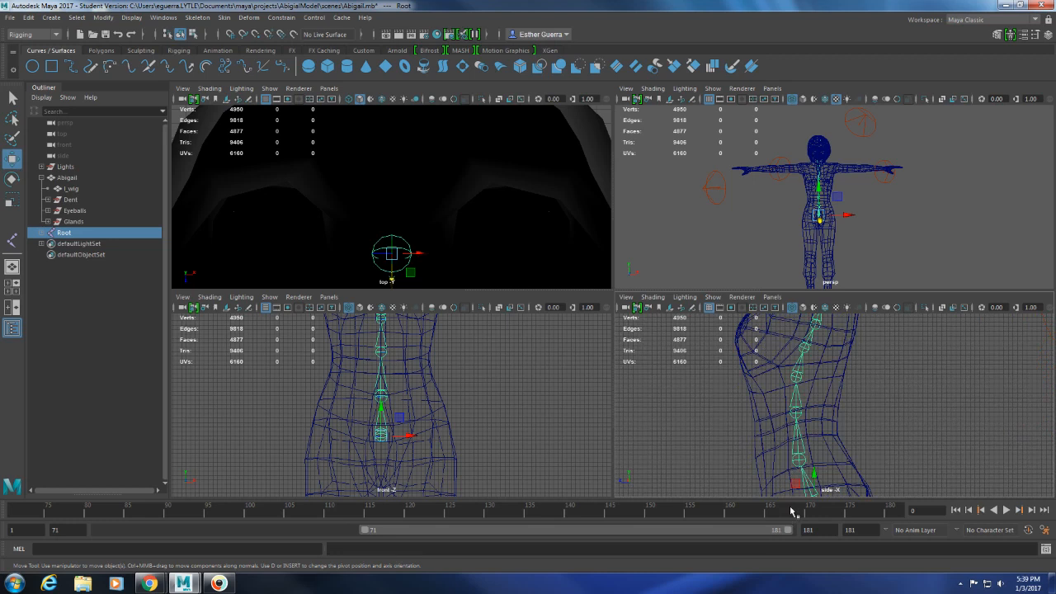
{"action": "scroll", "coordinate": [816, 466], "scroll_direction": "down", "scroll_amount": 3}
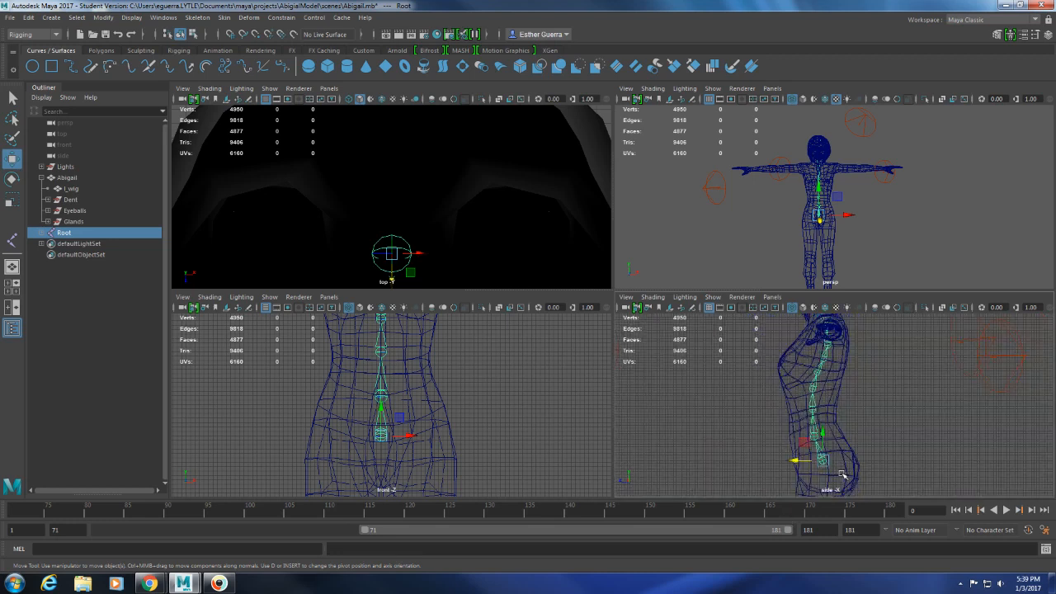
{"action": "left_click", "coordinate": [386, 396]}
{"action": "left_click_drag", "start_coordinate": [381, 371], "coordinate": [382, 379]}
{"action": "scroll", "coordinate": [803, 395], "scroll_direction": "up", "scroll_amount": 3}
{"action": "middle_click_drag", "start_coordinate": [805, 361], "coordinate": [809, 440], "text": "alt"}
{"action": "left_click", "coordinate": [802, 472]}
{"action": "left_click", "coordinate": [804, 467]}
{"action": "left_click_drag", "start_coordinate": [803, 444], "coordinate": [803, 445]}
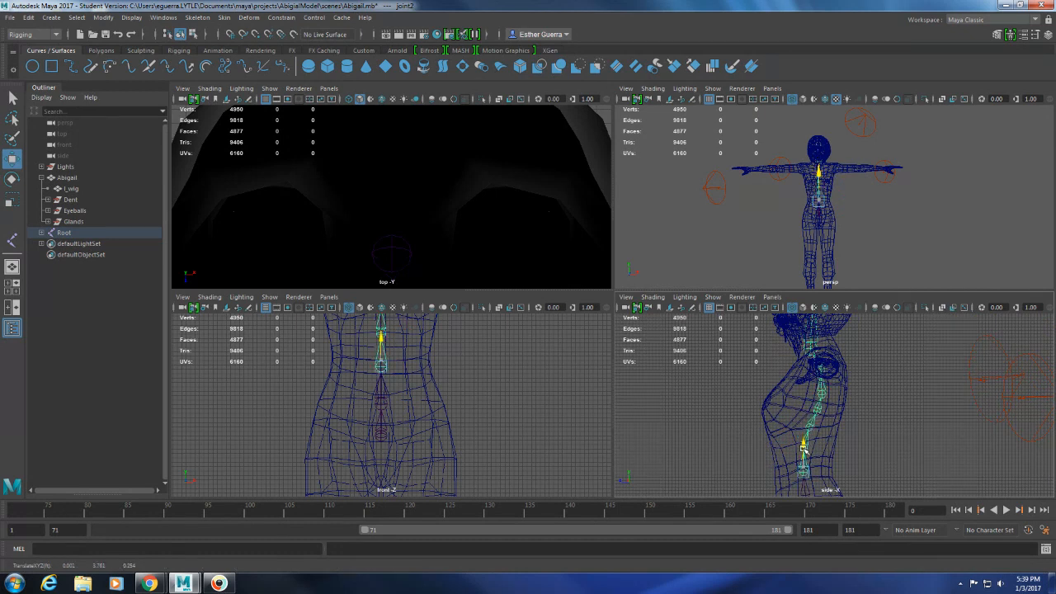
Adjust the heights of the mid-back and upper-chest spine joints along Y in the side view.
{"action": "left_click", "coordinate": [808, 404]}
{"action": "left_click_drag", "start_coordinate": [808, 406], "coordinate": [808, 405]}
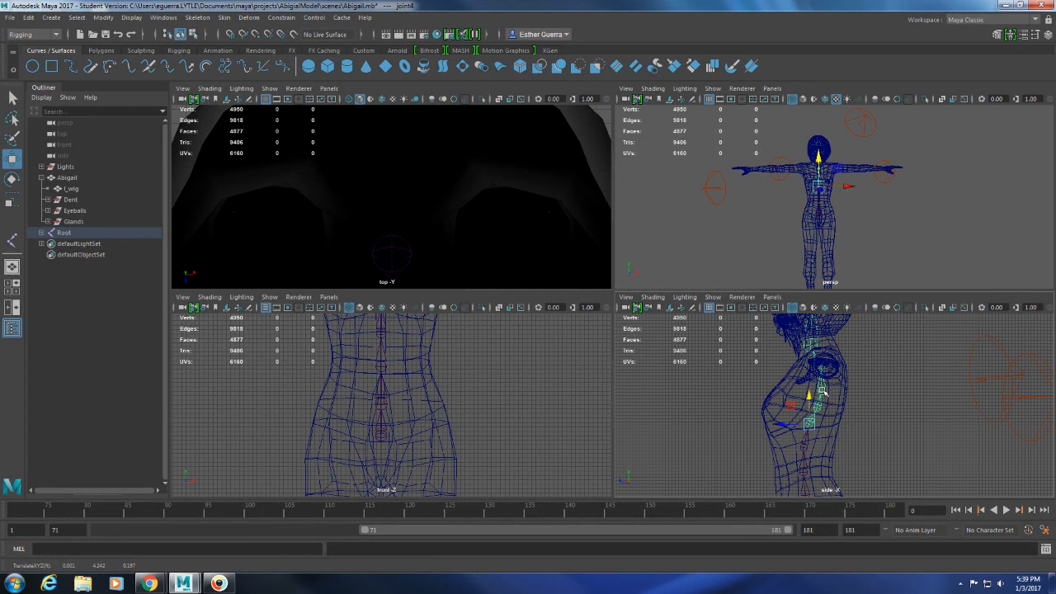
{"action": "left_click", "coordinate": [822, 407]}
{"action": "left_click_drag", "start_coordinate": [817, 396], "coordinate": [821, 367]}
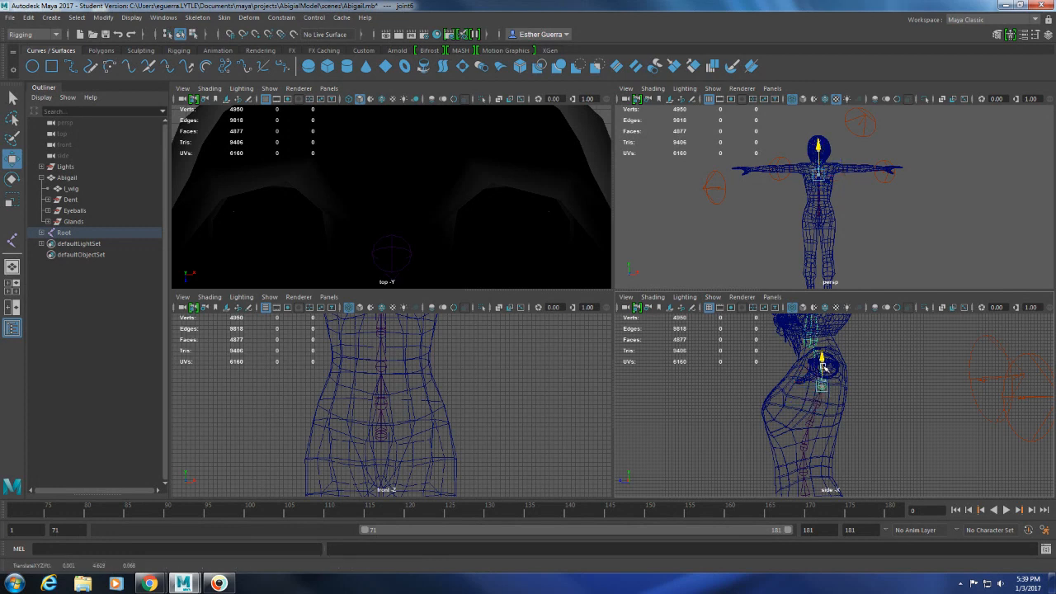
Fine-tune the heights of the head and neck joints along Y in the side view.
{"action": "middle_click_drag", "start_coordinate": [843, 355], "coordinate": [848, 398], "text": "alt"}
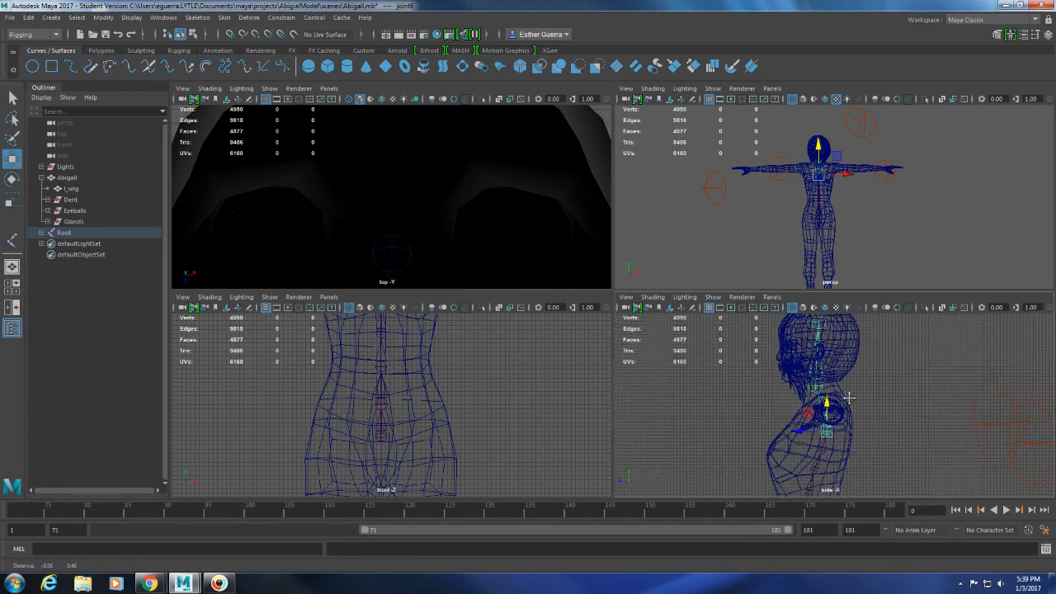
{"action": "left_click", "coordinate": [821, 326]}
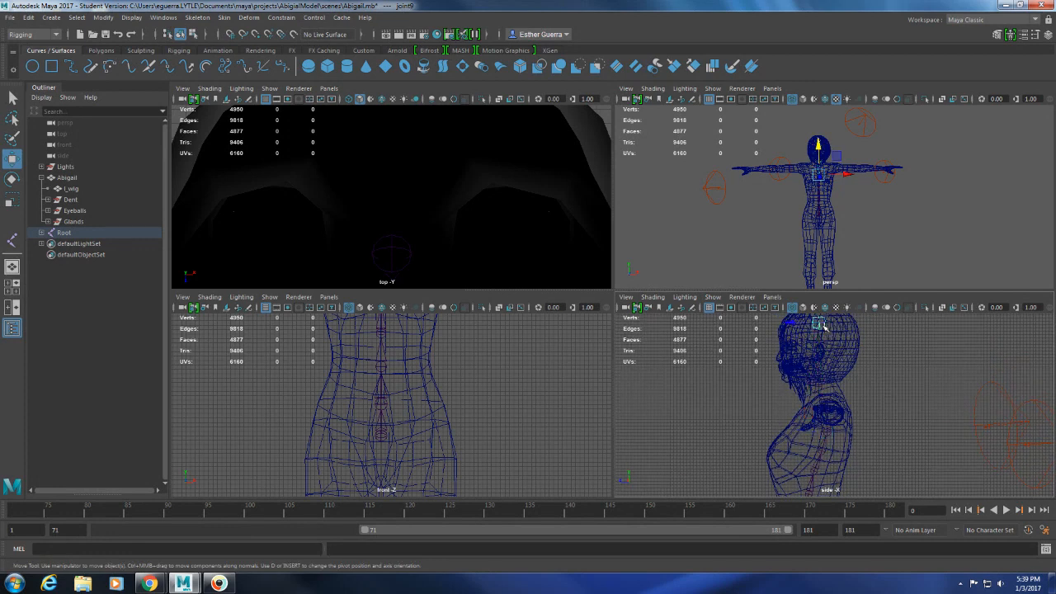
{"action": "middle_click_drag", "start_coordinate": [839, 349], "coordinate": [840, 372], "text": "alt"}
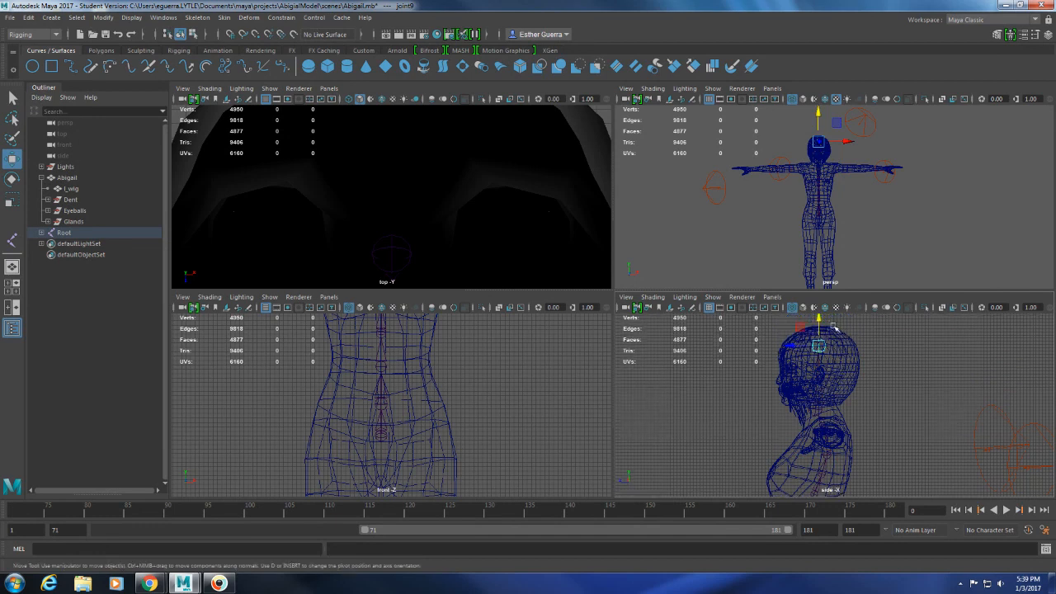
{"action": "left_click_drag", "start_coordinate": [820, 327], "coordinate": [817, 381]}
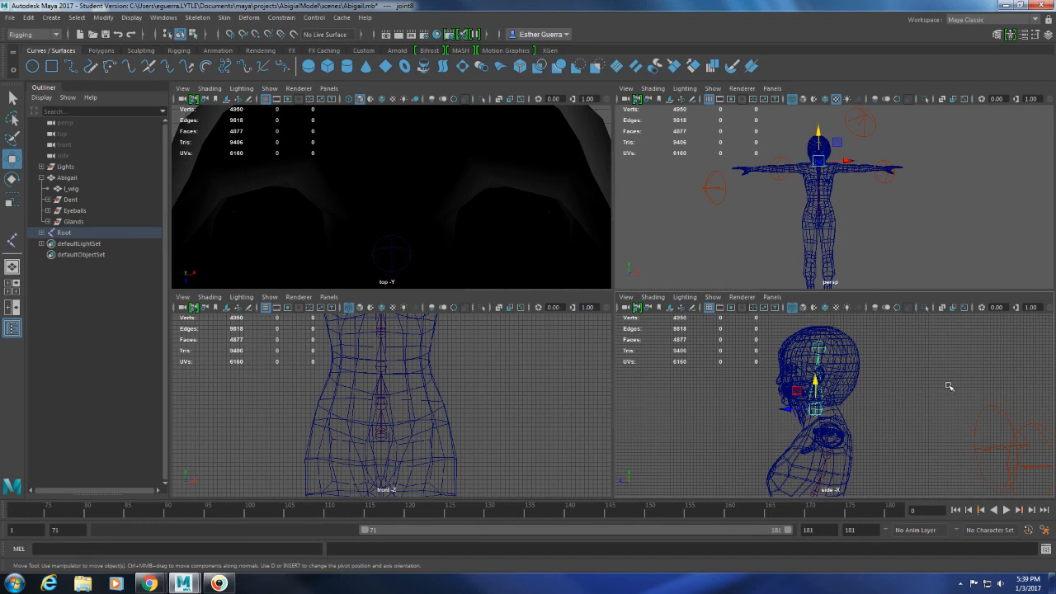
Expand the Root joint hierarchy in the Outliner level by level down to joint8.
{"action": "left_click", "coordinate": [41, 232]}
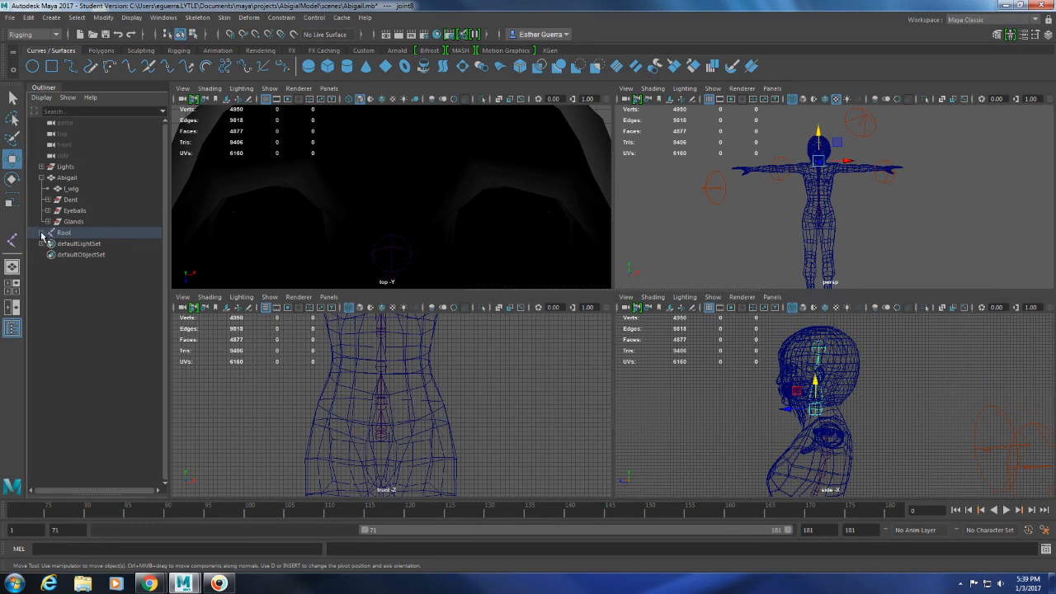
{"action": "left_click", "coordinate": [47, 243]}
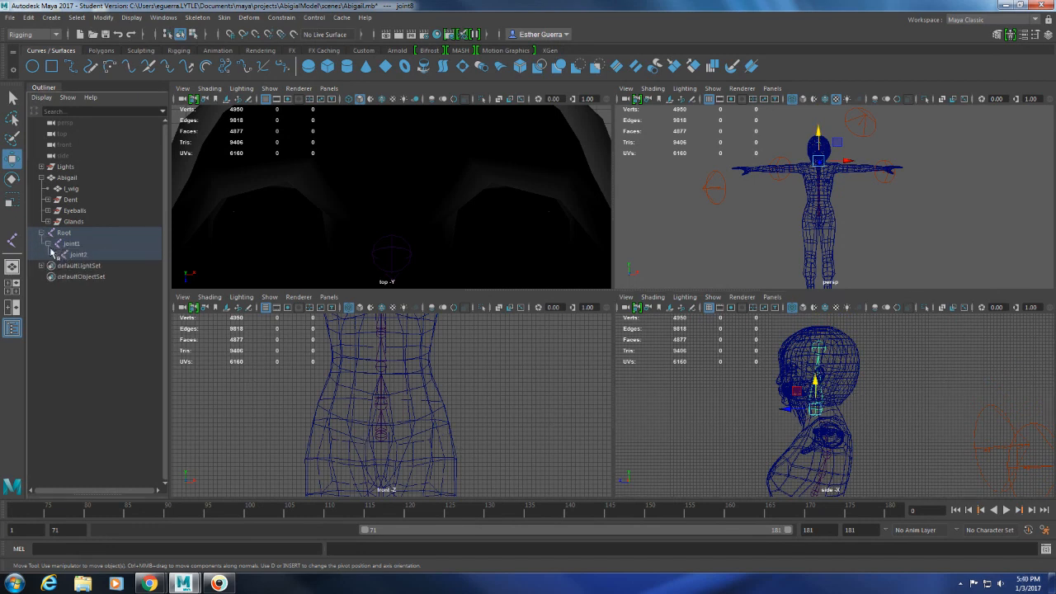
{"action": "left_click", "coordinate": [53, 254]}
{"action": "left_click", "coordinate": [60, 265]}
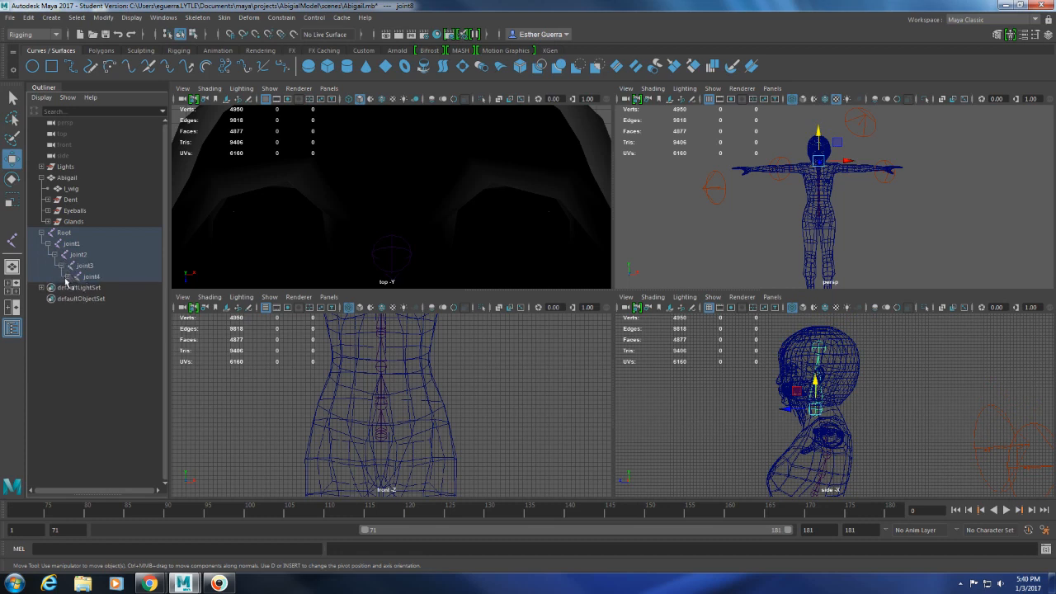
{"action": "left_click", "coordinate": [67, 277]}
{"action": "left_click", "coordinate": [74, 287]}
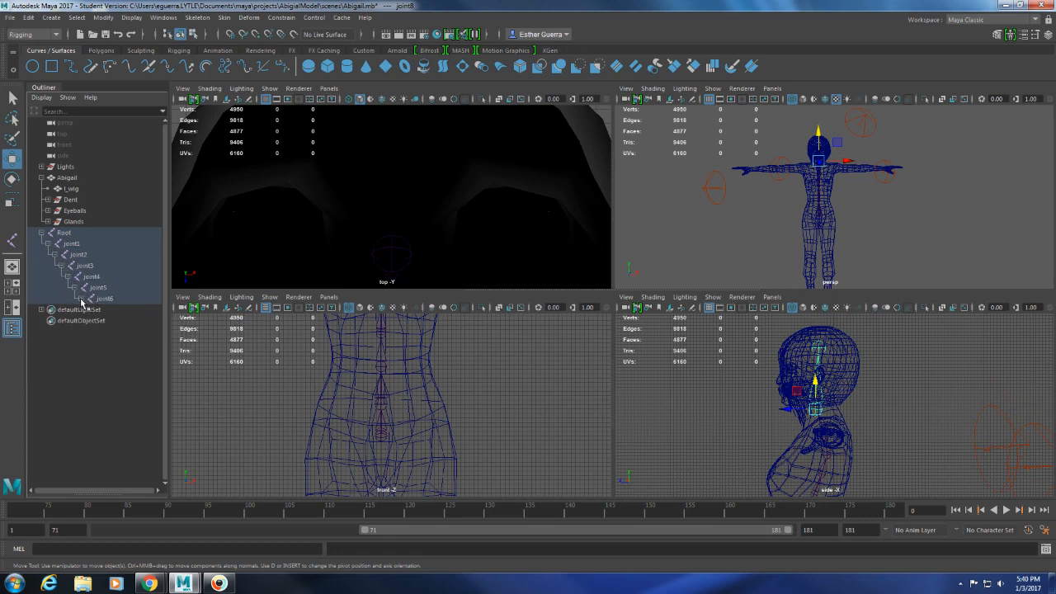
{"action": "left_click", "coordinate": [80, 299]}
{"action": "left_click", "coordinate": [87, 310]}
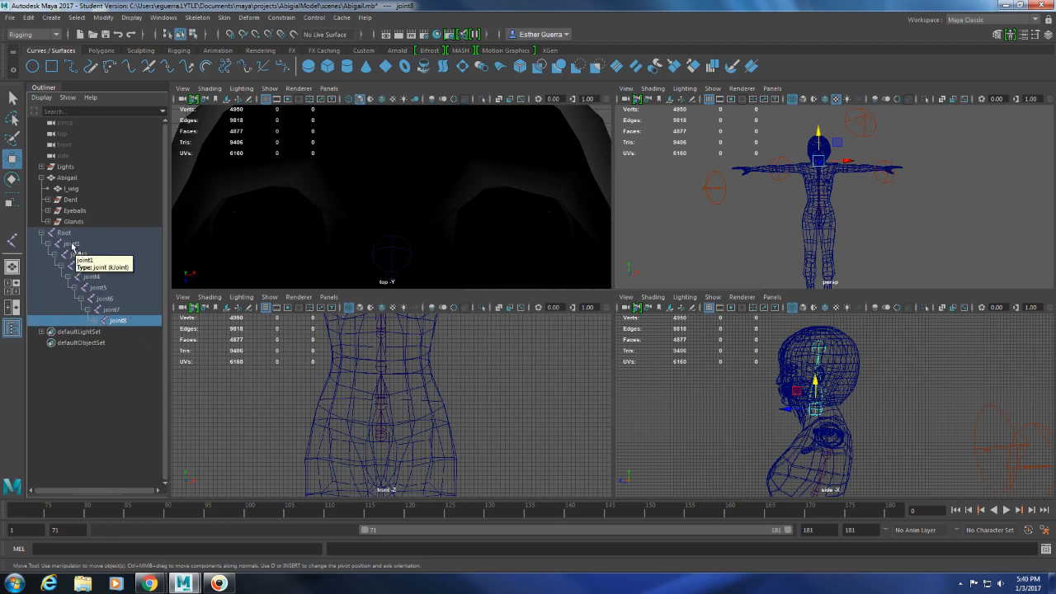
Rename joint1 to Spine_1 and joint2 to Spine_2.
{"action": "double_click", "coordinate": [72, 244]}
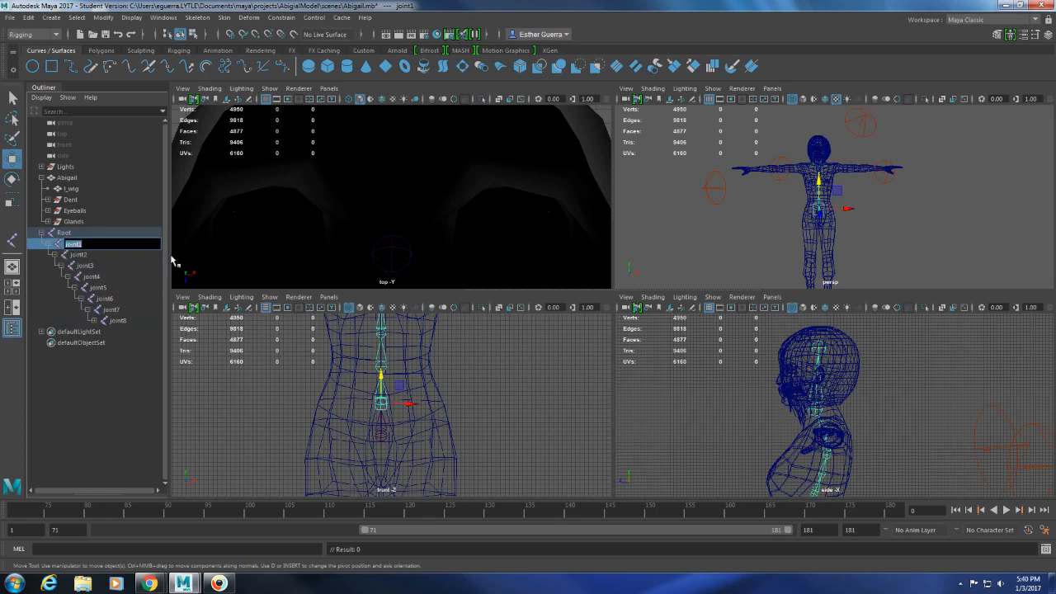
{"action": "type", "text": "Spine_1"}
{"action": "key", "text": "Return"}
{"action": "double_click", "coordinate": [80, 254]}
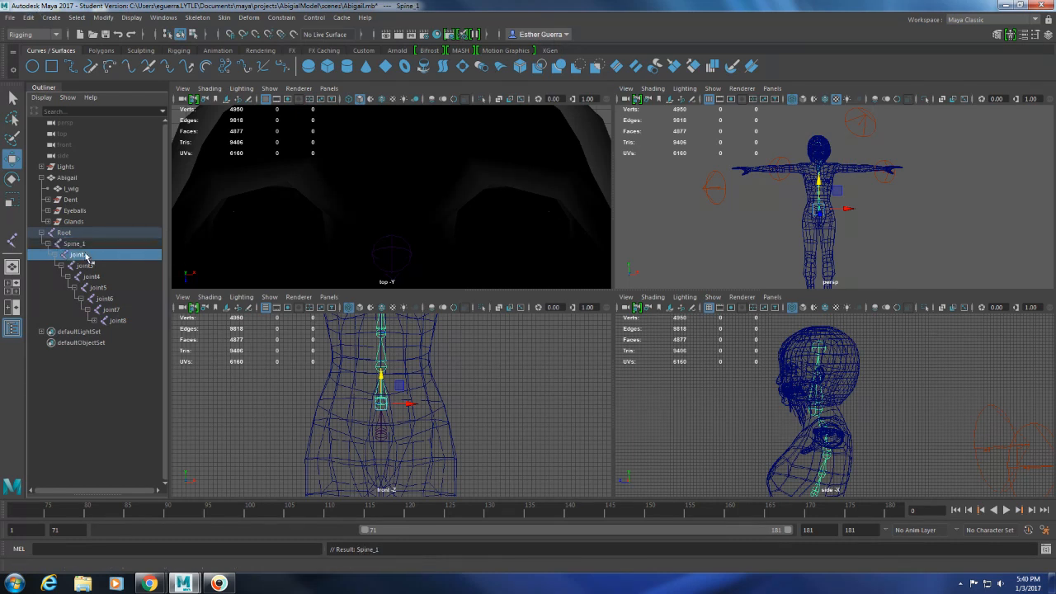
{"action": "type", "text": "S"}
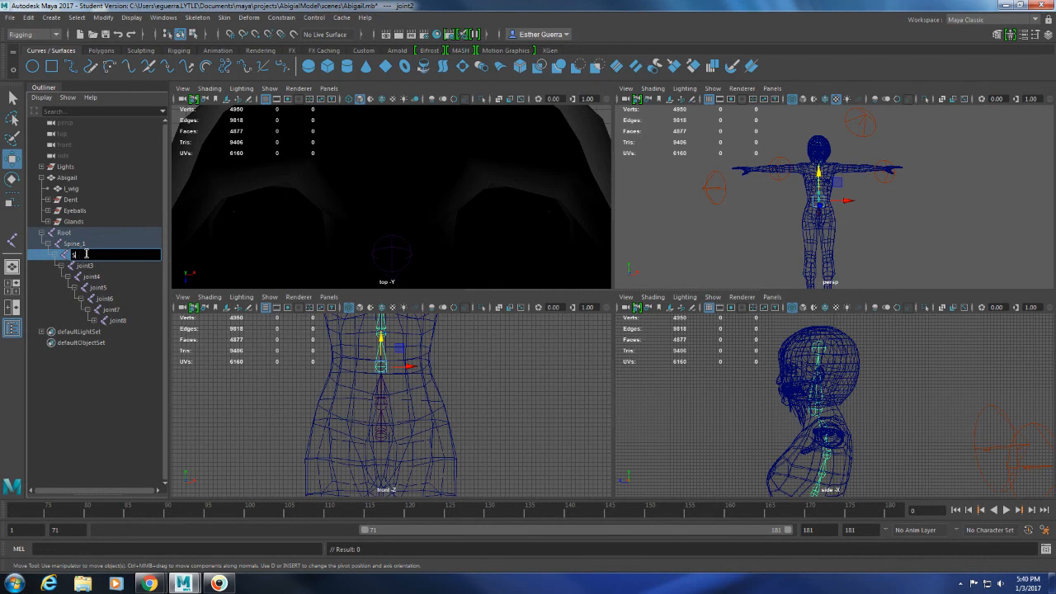
{"action": "type", "text": "pine_2"}
{"action": "key", "text": "Return"}
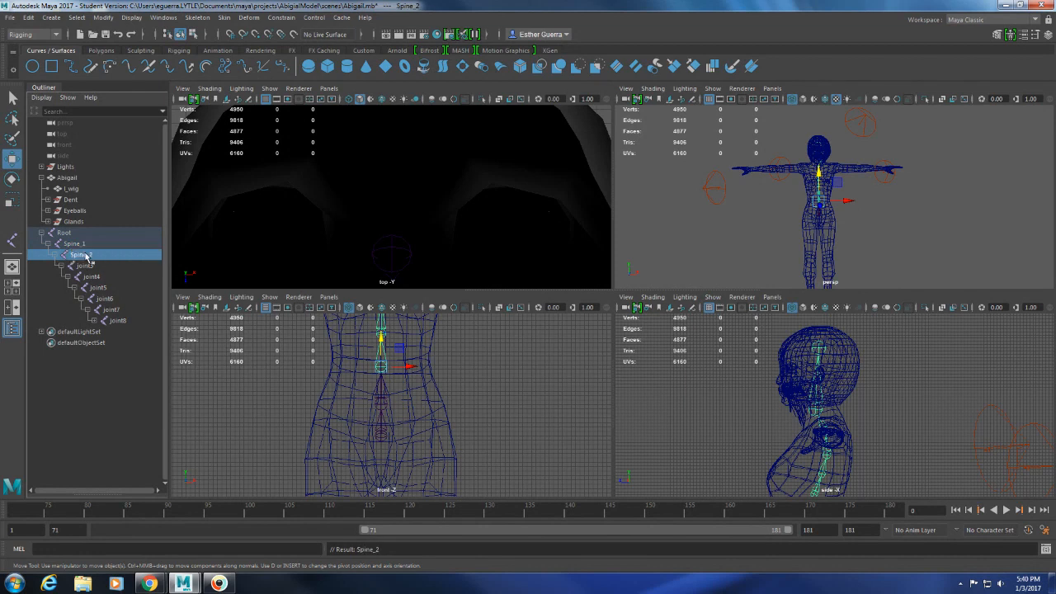
Rename joint3 to Spine_3 and joint4 to Spine_4.
{"action": "double_click", "coordinate": [92, 265]}
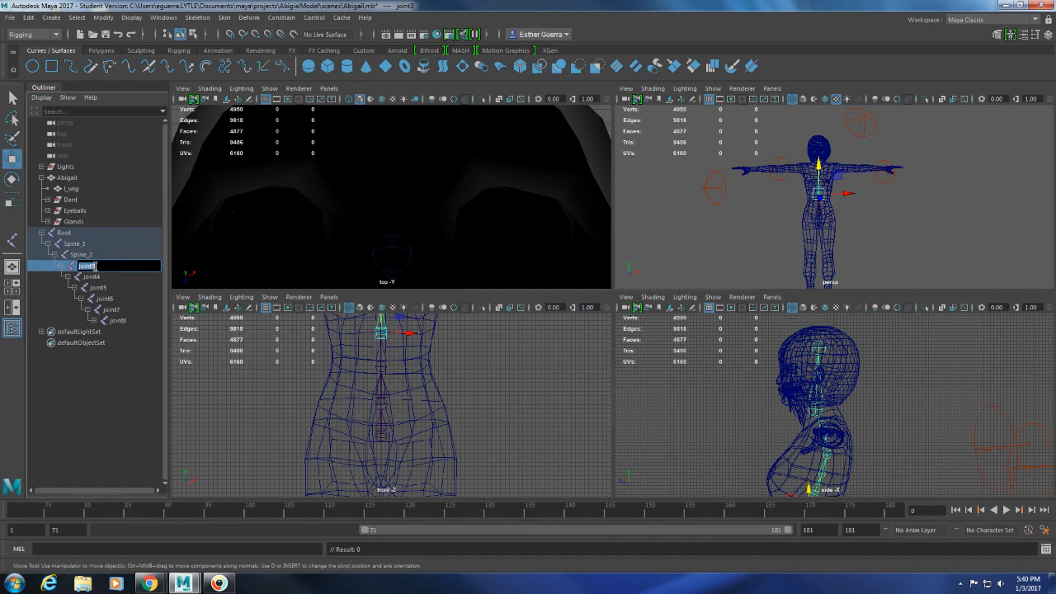
{"action": "type", "text": "Spine_3"}
{"action": "key", "text": "Return"}
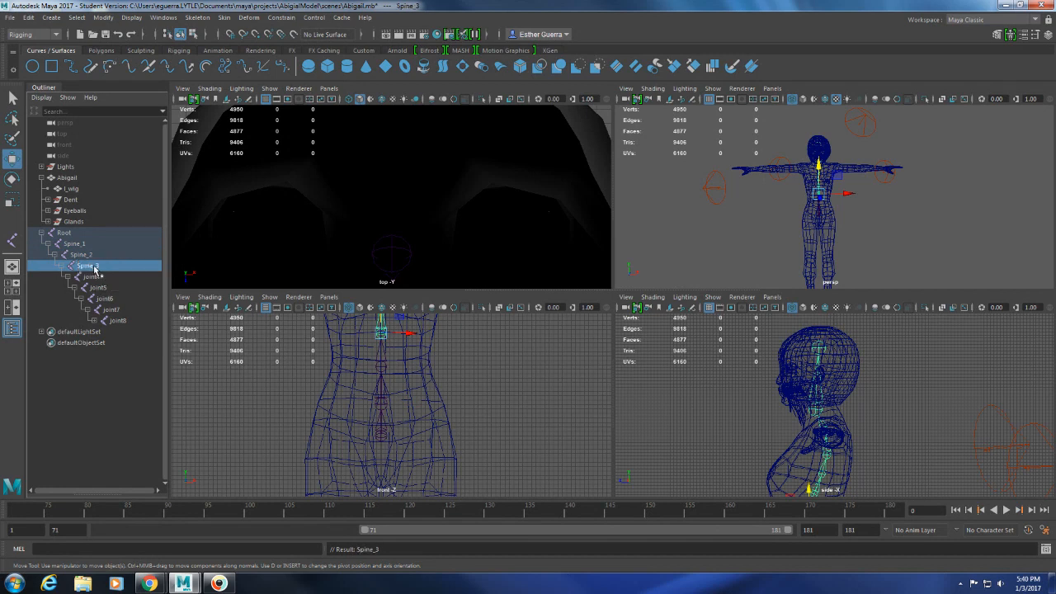
{"action": "left_click", "coordinate": [109, 279]}
{"action": "double_click", "coordinate": [108, 281]}
{"action": "key", "text": "Escape"}
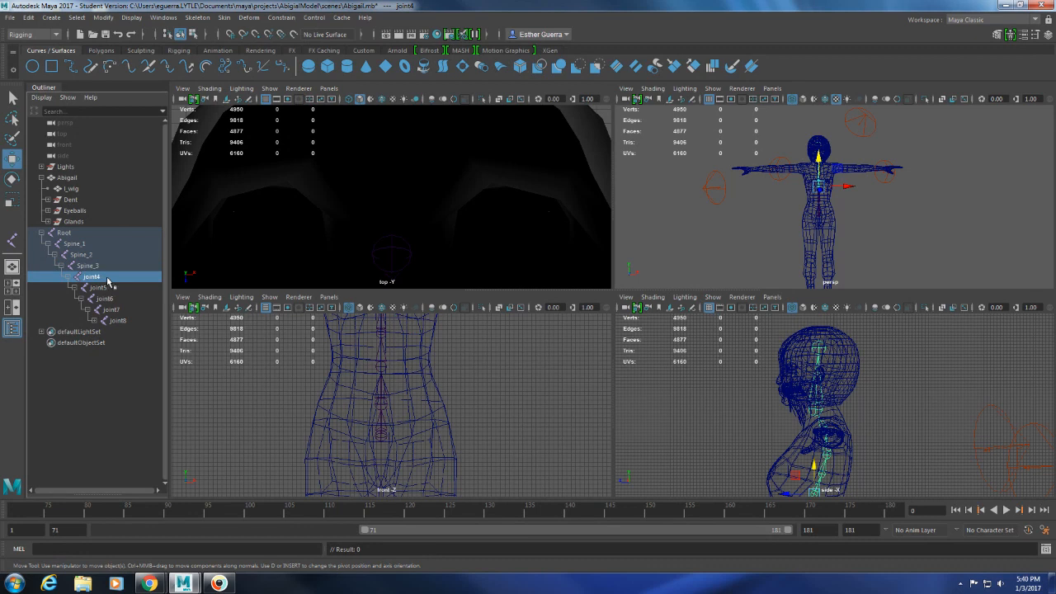
{"action": "double_click", "coordinate": [109, 278]}
{"action": "type", "text": "Spio"}
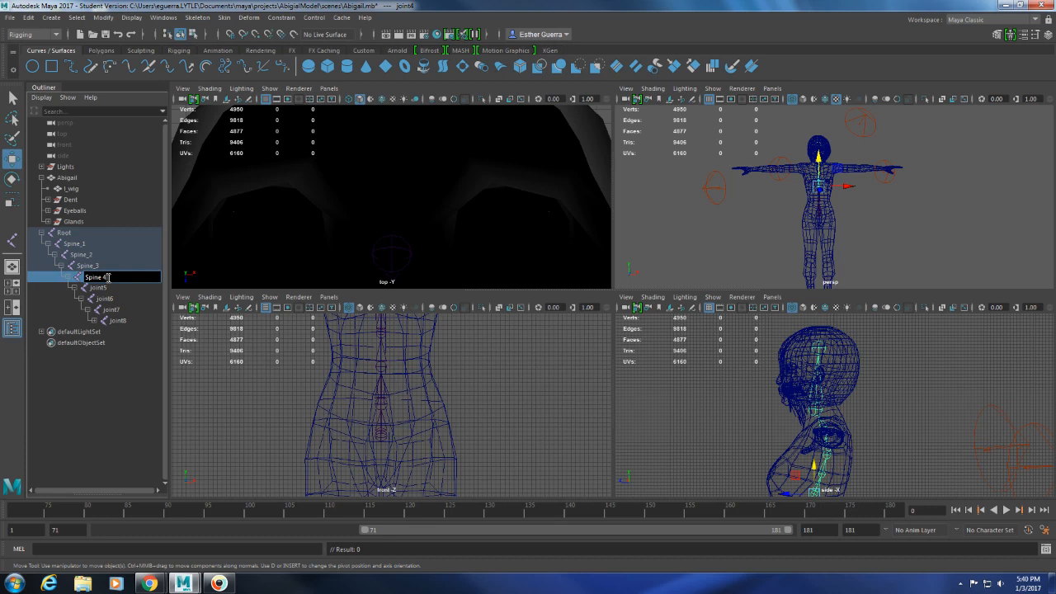
{"action": "type", "text": "e_4"}
{"action": "key", "text": "Return"}
Rename joint5 to Spine_5 and joint6 to Spine_6.
{"action": "double_click", "coordinate": [105, 286]}
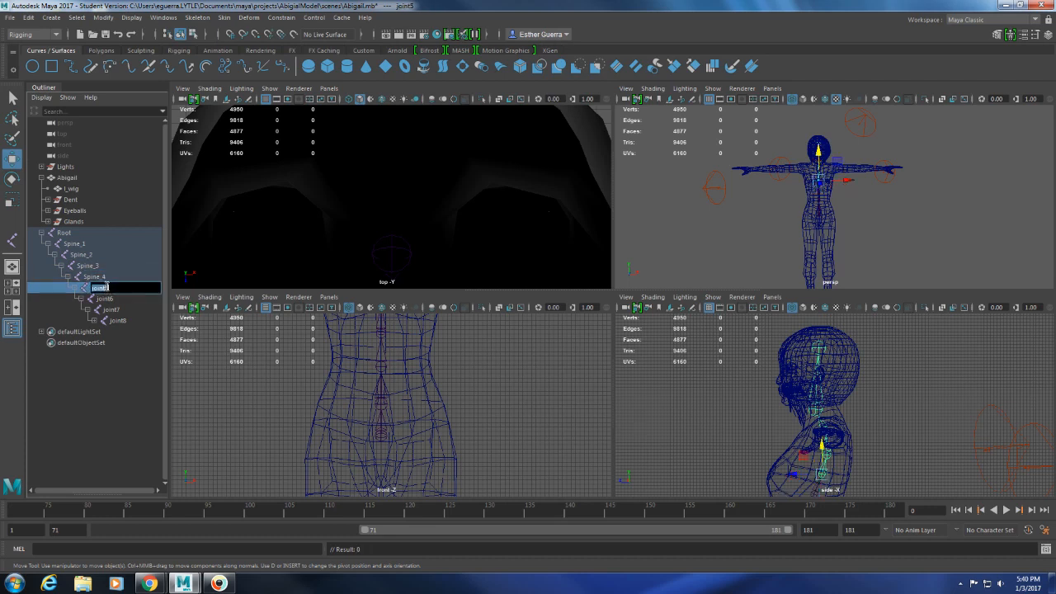
{"action": "type", "text": "Spine_5"}
{"action": "key", "text": "Return"}
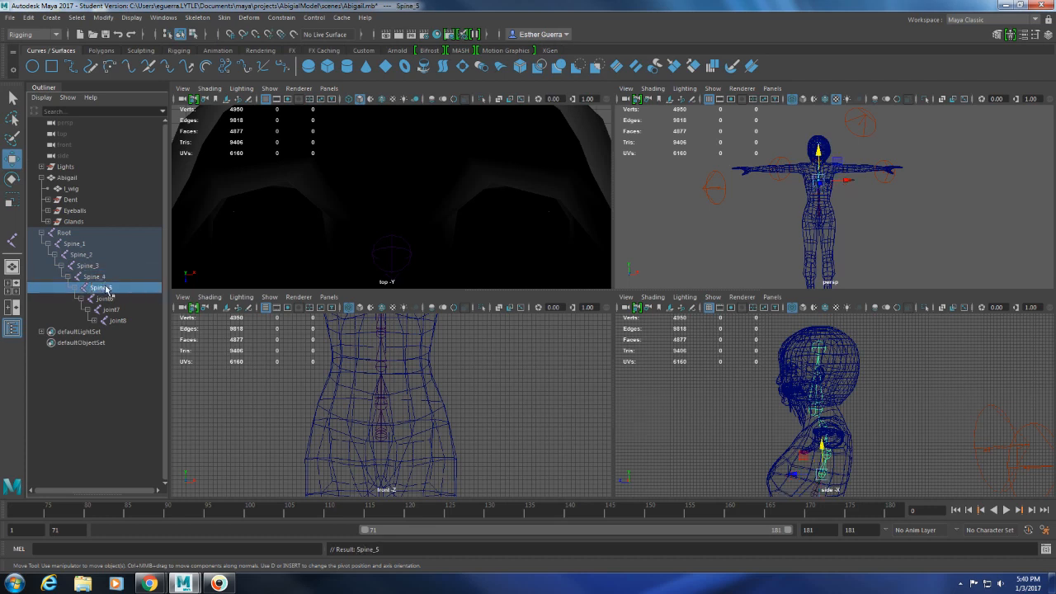
{"action": "double_click", "coordinate": [109, 298]}
{"action": "type", "text": "Spine_6"}
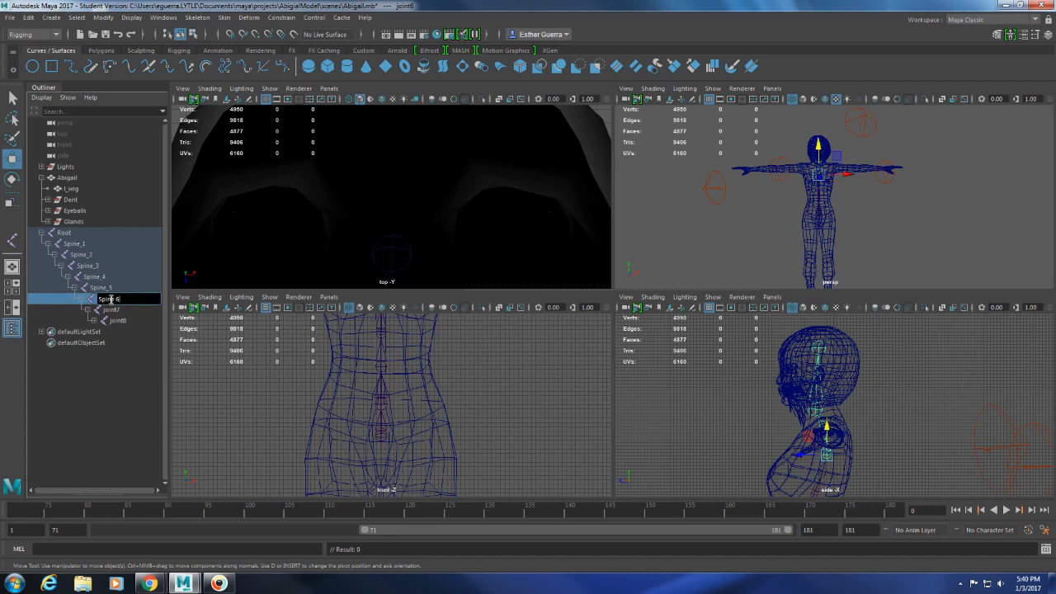
{"action": "key", "text": "Return"}
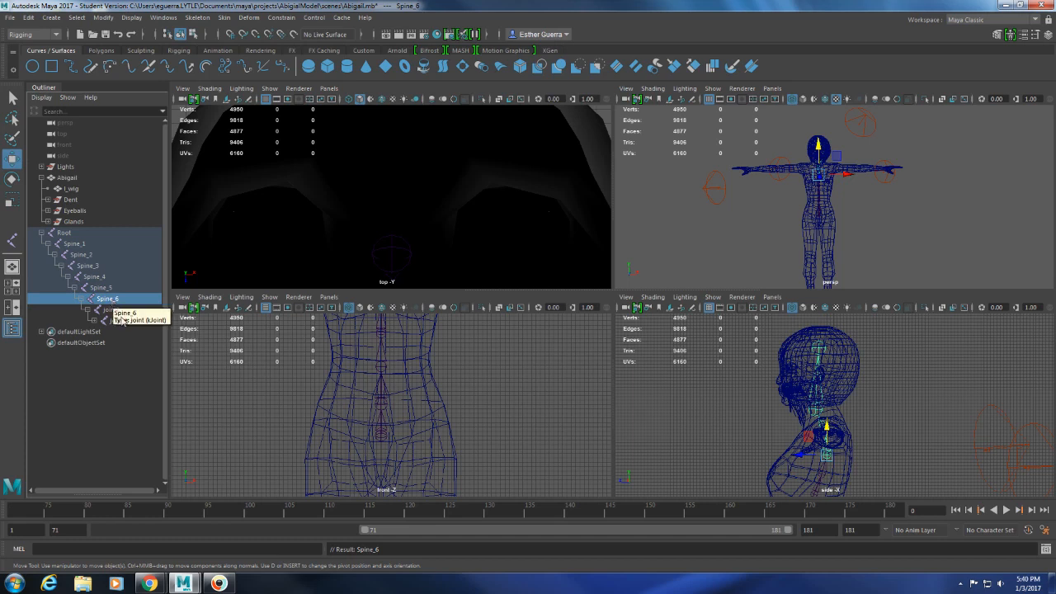
Rename joint7, the child of Spine_6, to Spine_7.
{"action": "left_click", "coordinate": [114, 311]}
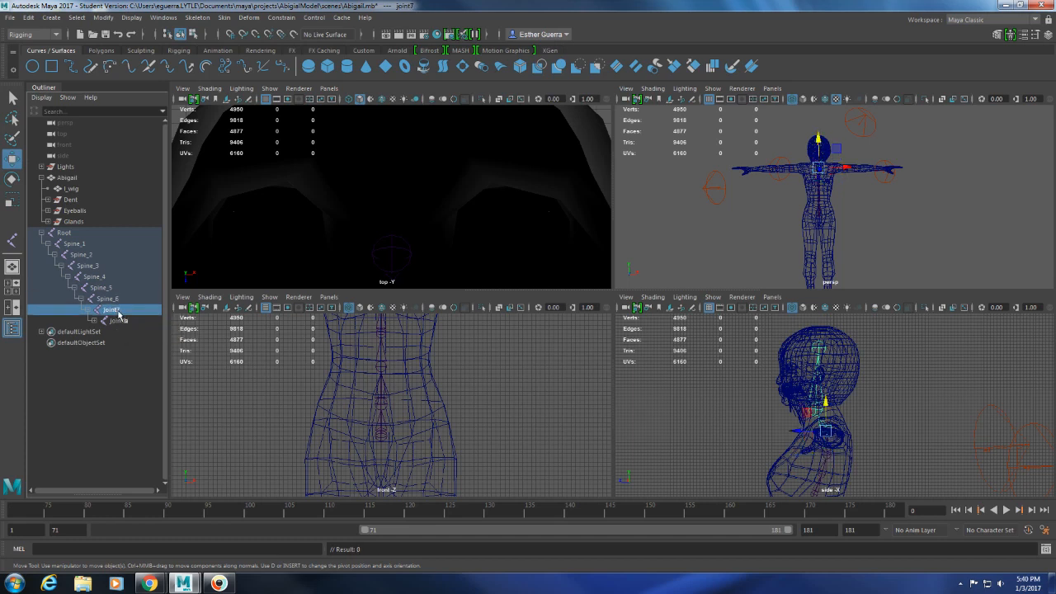
{"action": "double_click", "coordinate": [118, 312]}
{"action": "type", "text": "Spin"}
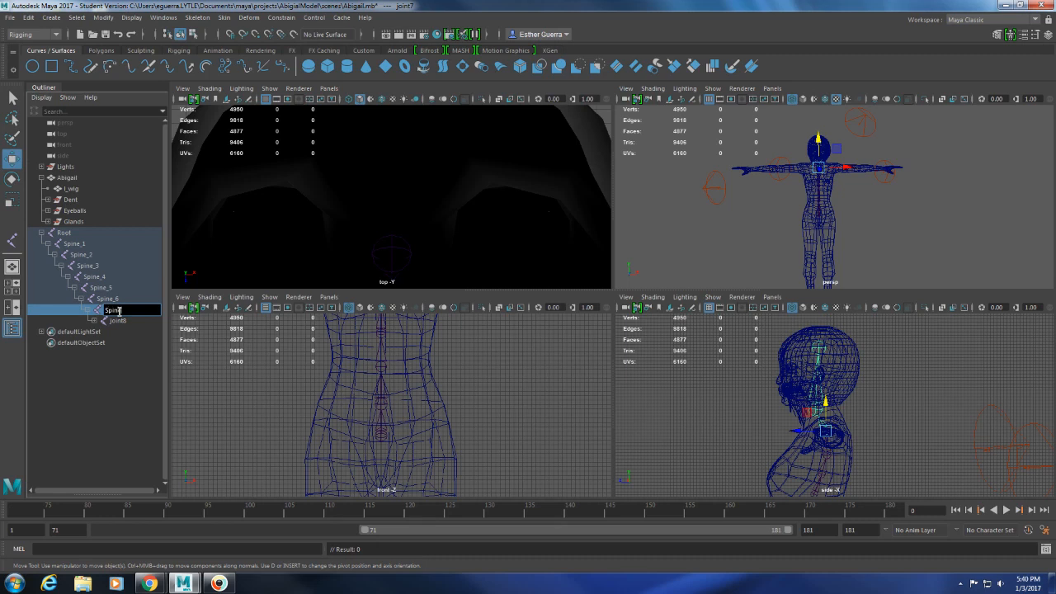
{"action": "type", "text": "e_7"}
{"action": "key", "text": "Return"}
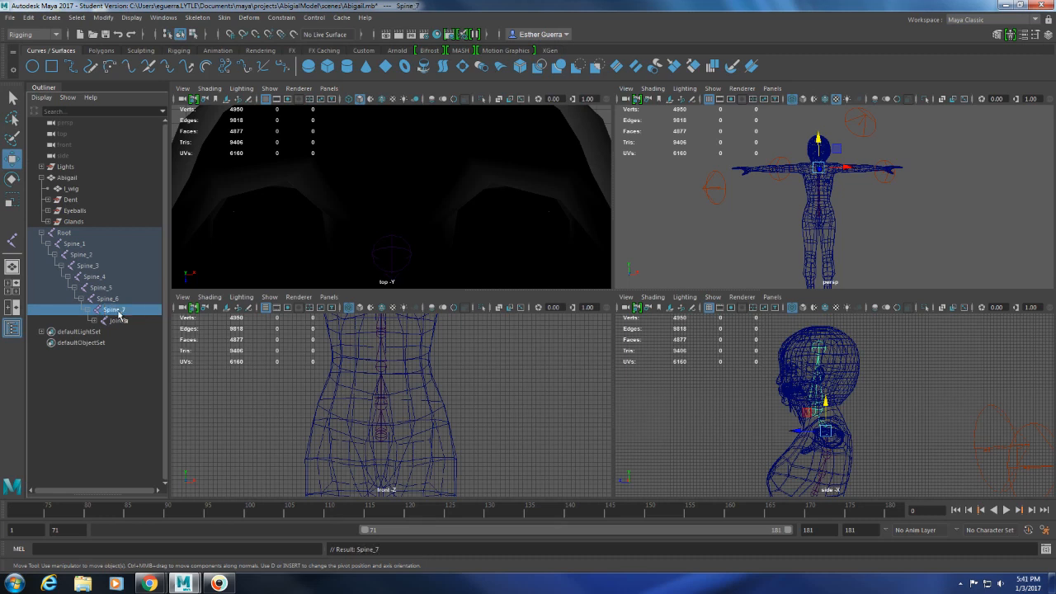
Expand joint8 under Spine_7 to reveal its child and rename joint8 to Neck.
{"action": "left_click", "coordinate": [93, 320]}
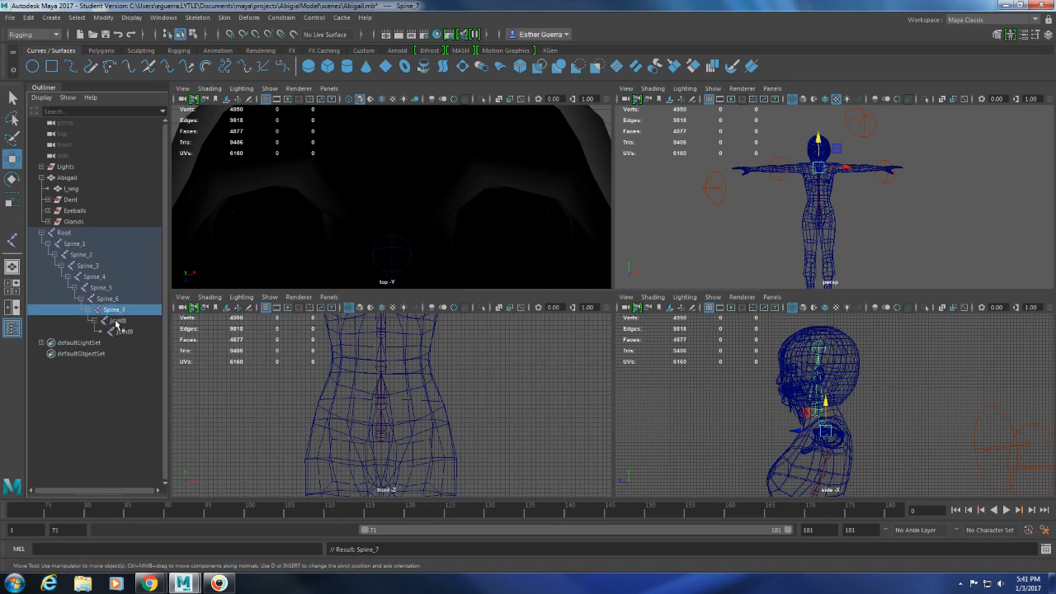
{"action": "left_click", "coordinate": [117, 321]}
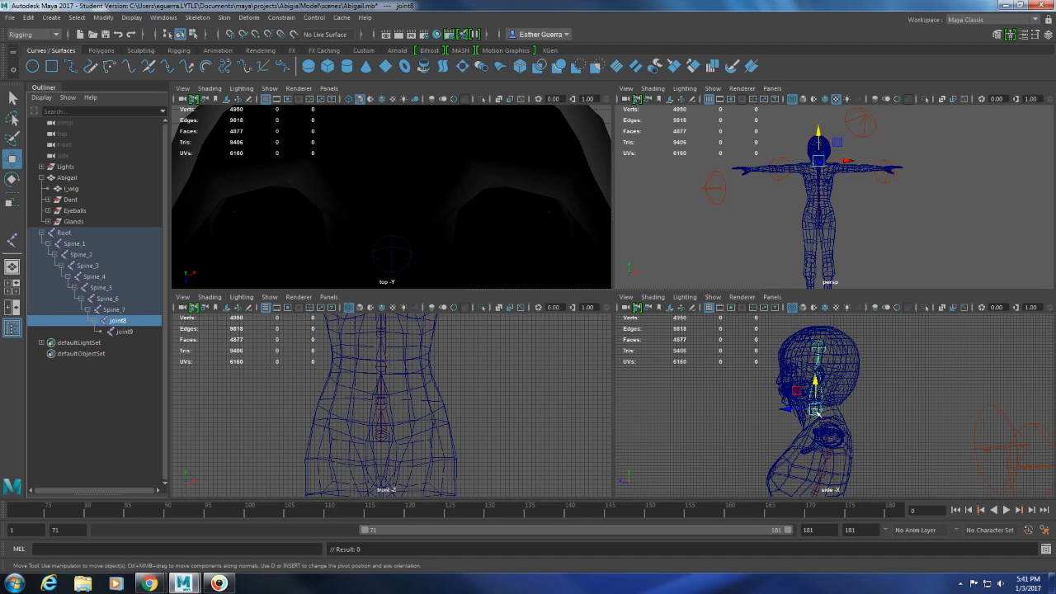
{"action": "double_click", "coordinate": [125, 321]}
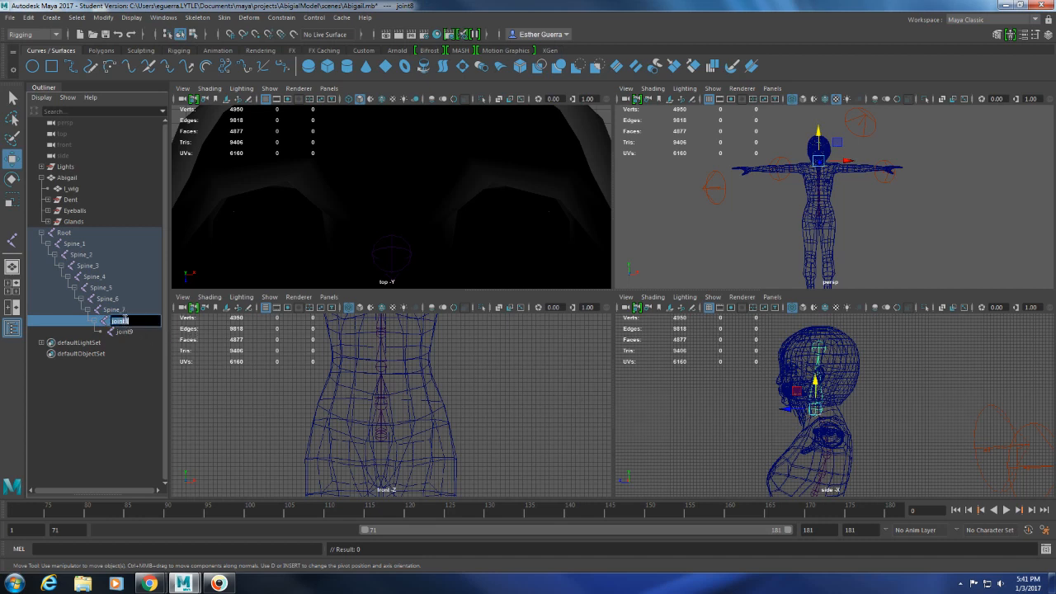
{"action": "type", "text": "Nec"}
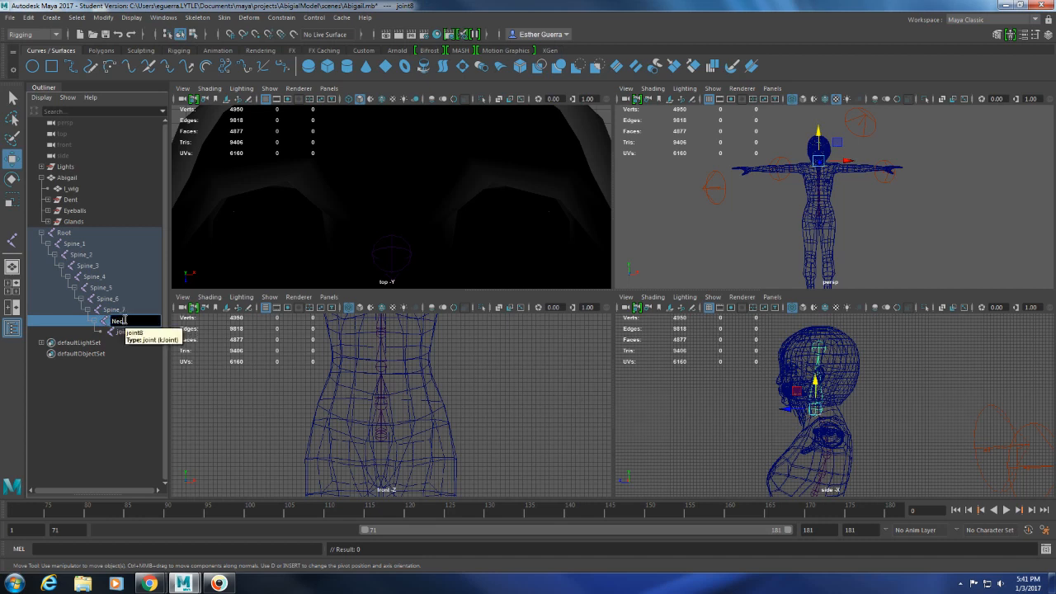
{"action": "type", "text": "k"}
{"action": "key", "text": "Return"}
Rename joint9, the last joint of the chain, to Head.
{"action": "left_click", "coordinate": [129, 331]}
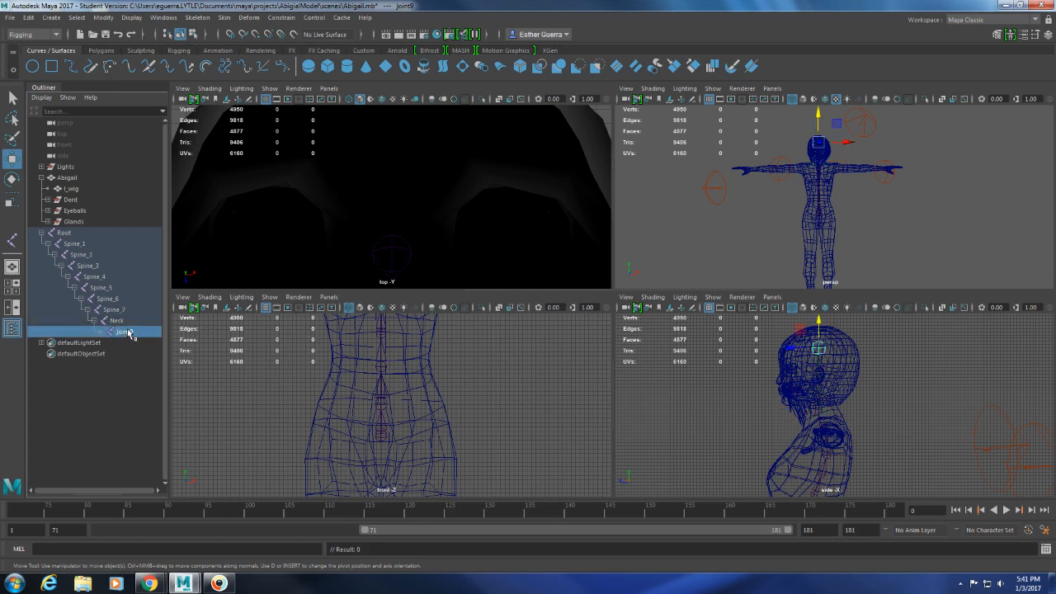
{"action": "double_click", "coordinate": [128, 331]}
{"action": "type", "text": "Head"}
{"action": "key", "text": "Return"}
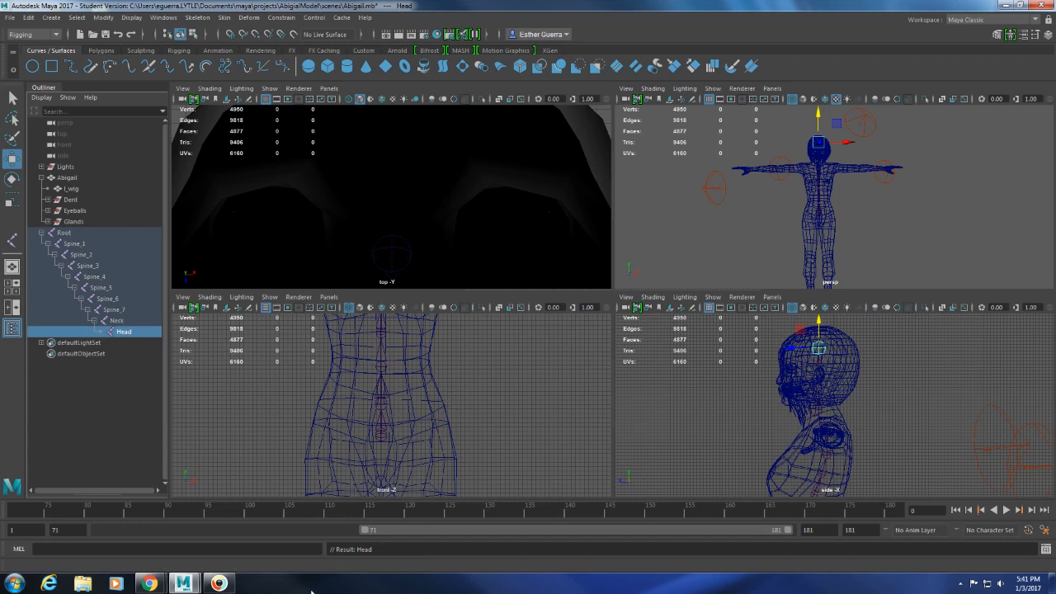
{"action": "mouse_move", "coordinate": [213, 584]}
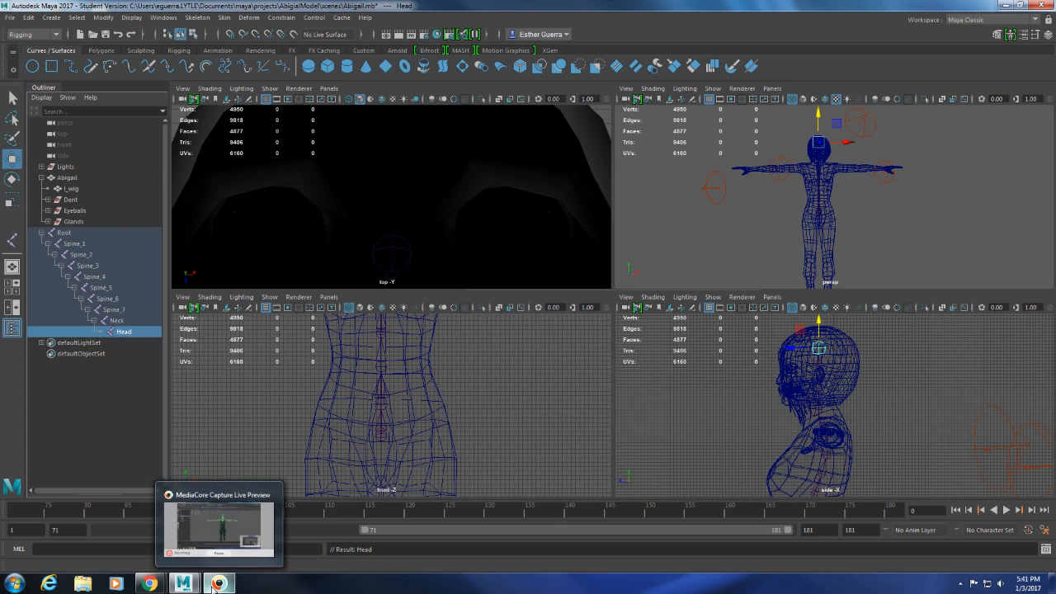
{"action": "left_click", "coordinate": [215, 583]}
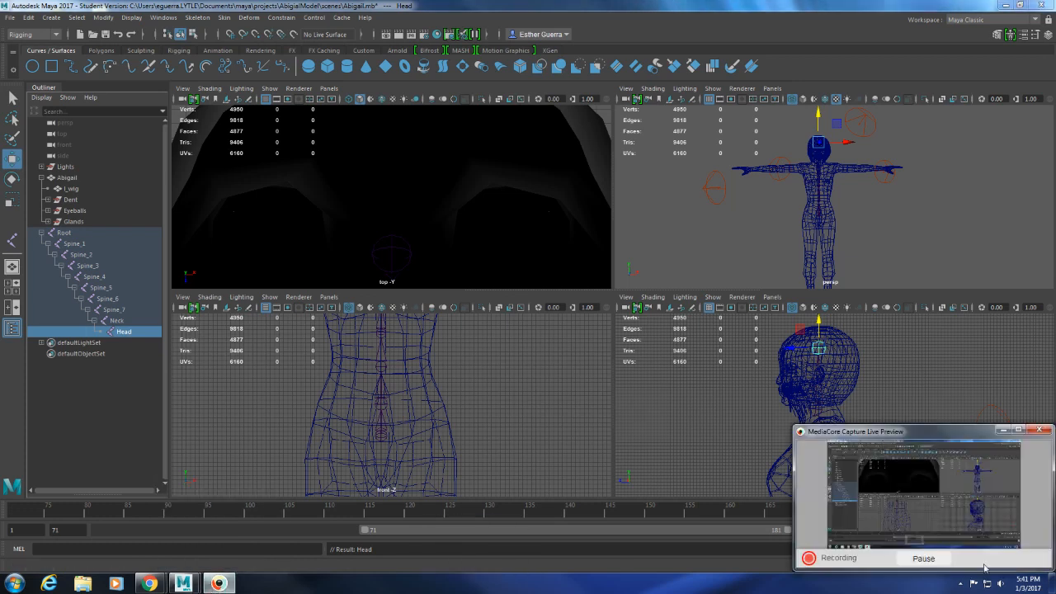